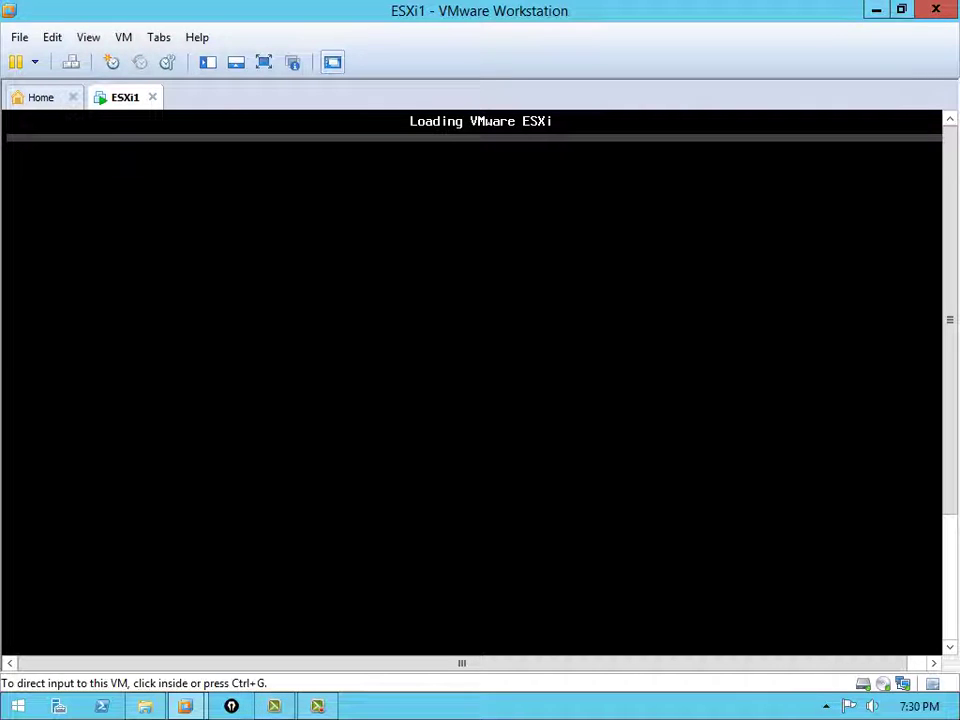
Minimize VMware Workstation while ESXi1 loads to show the desktop
key(super+d)
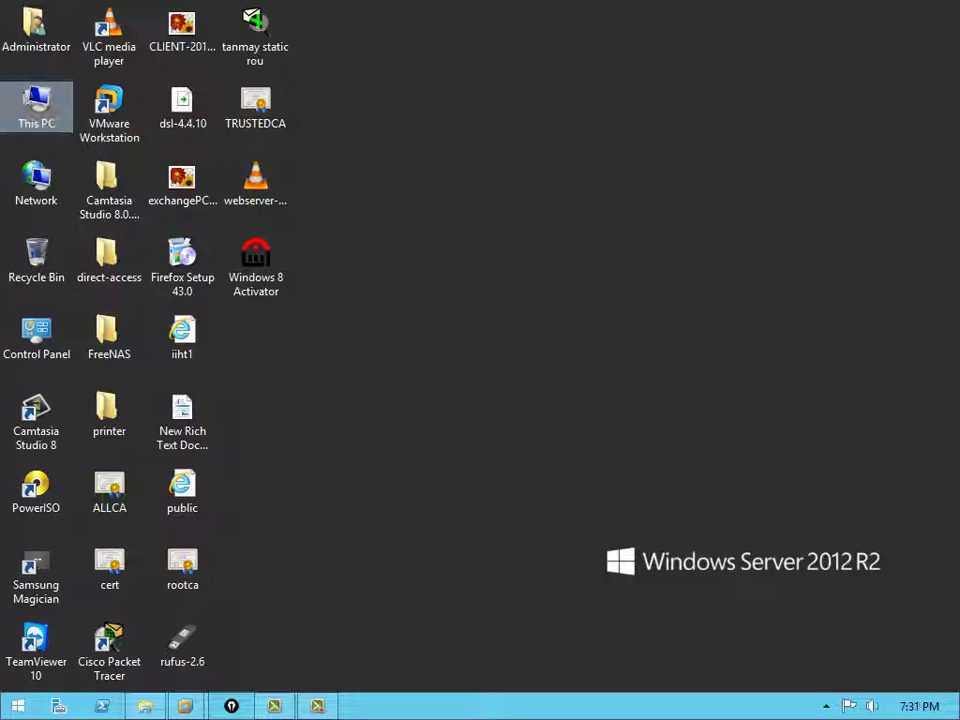
Browse to the m-vvc55a ISO in H:\vsphere-mat\vCenter Server 5.5
double_click(36, 100)
double_click(500, 300)
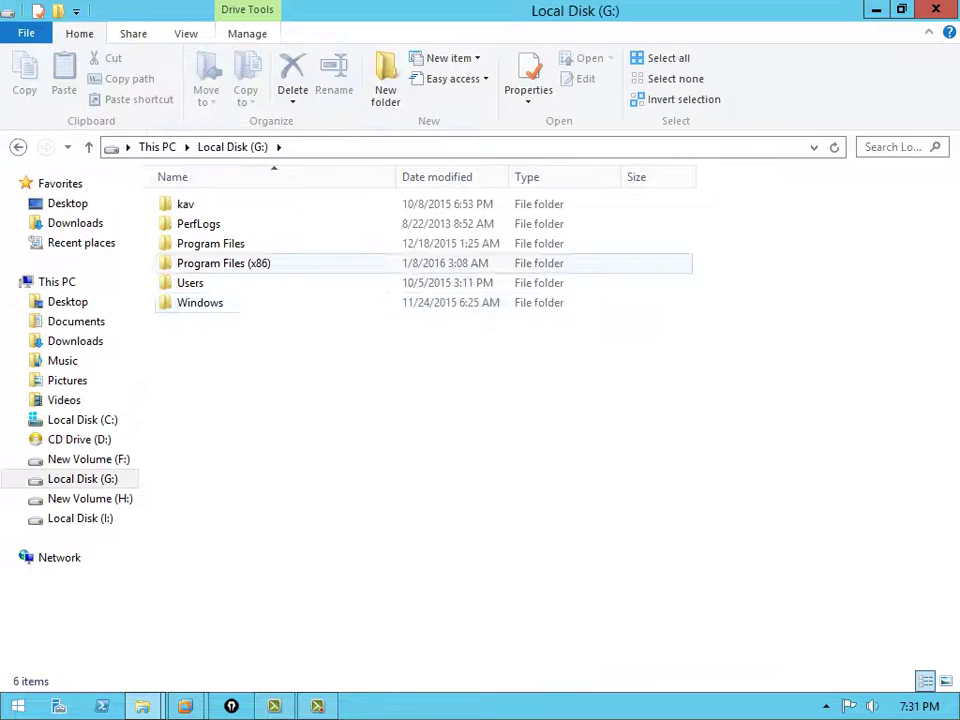
key(BackSpace)
double_click(670, 290)
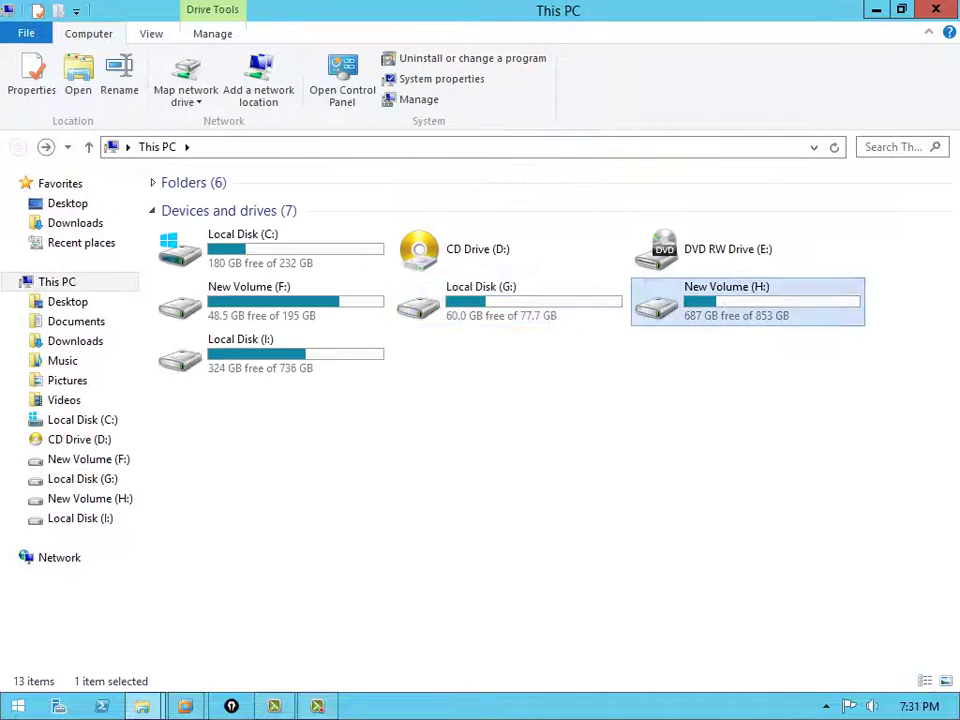
double_click(208, 302)
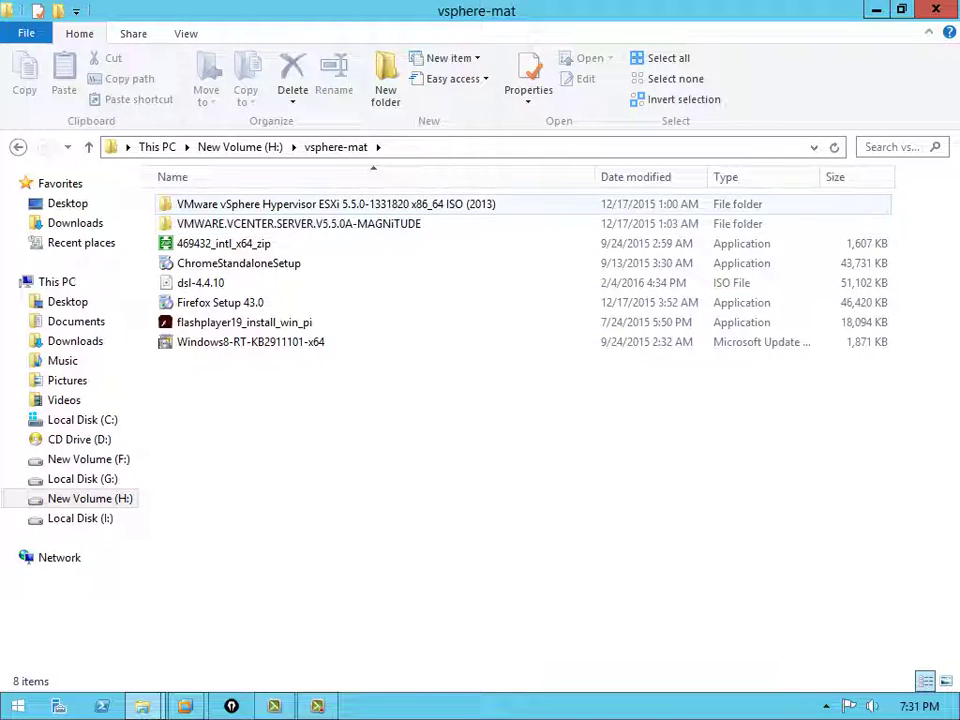
double_click(230, 223)
click(215, 223)
Mount the m-vvc55a ISO as drive D: with PowerISO
right_click(222, 225)
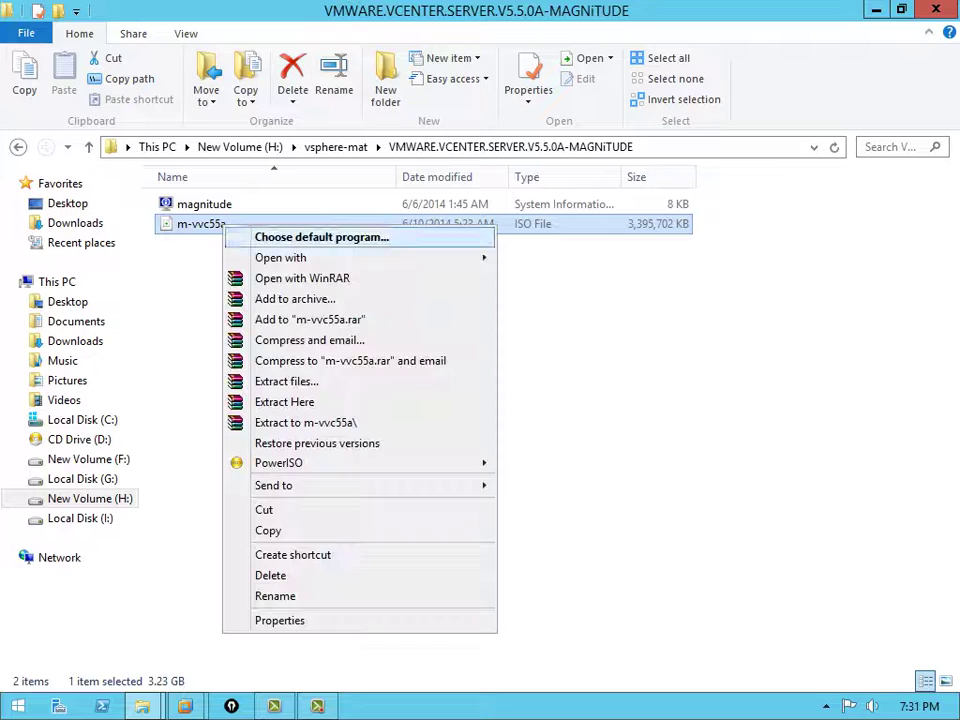
mouse_move(300, 462)
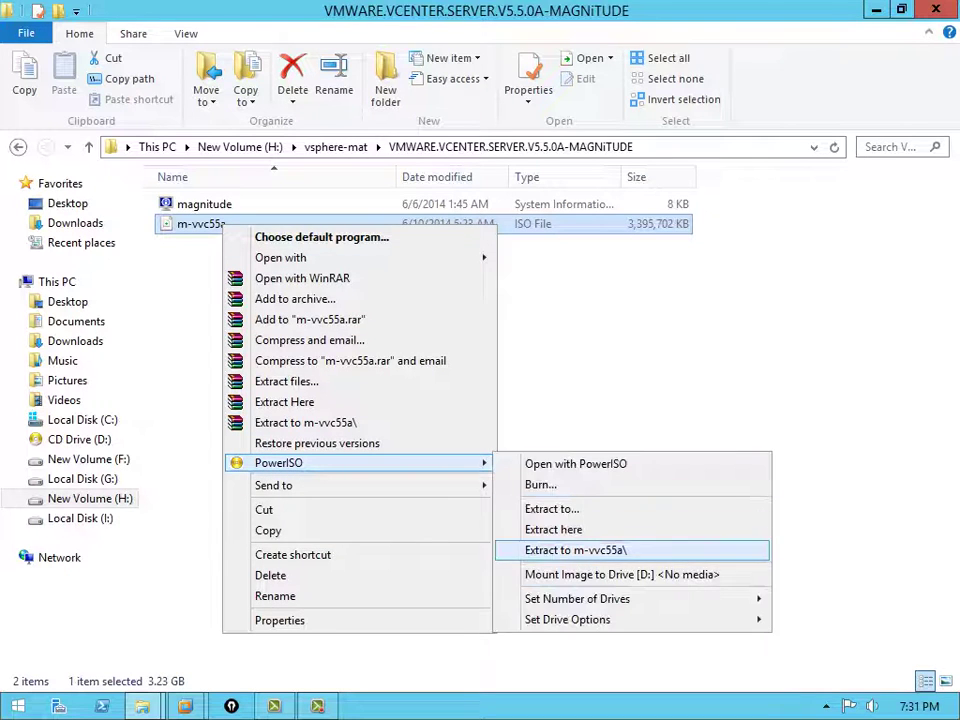
click(575, 550)
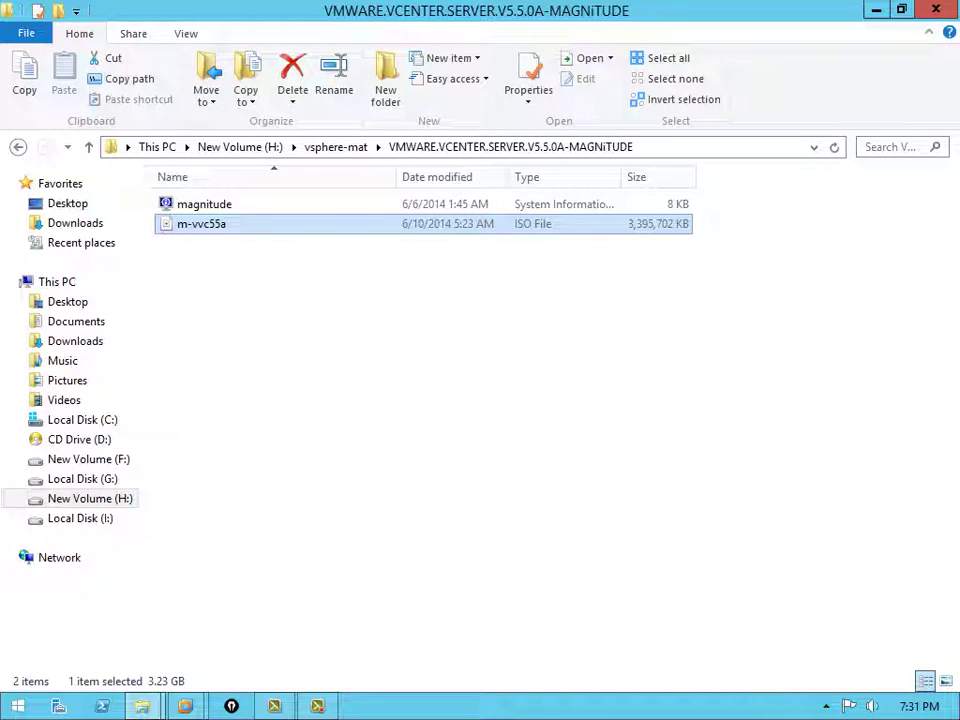
Launch the VMware-viclient installer from D:\vSphere-Client on the VMware VIM disc
click(57, 281)
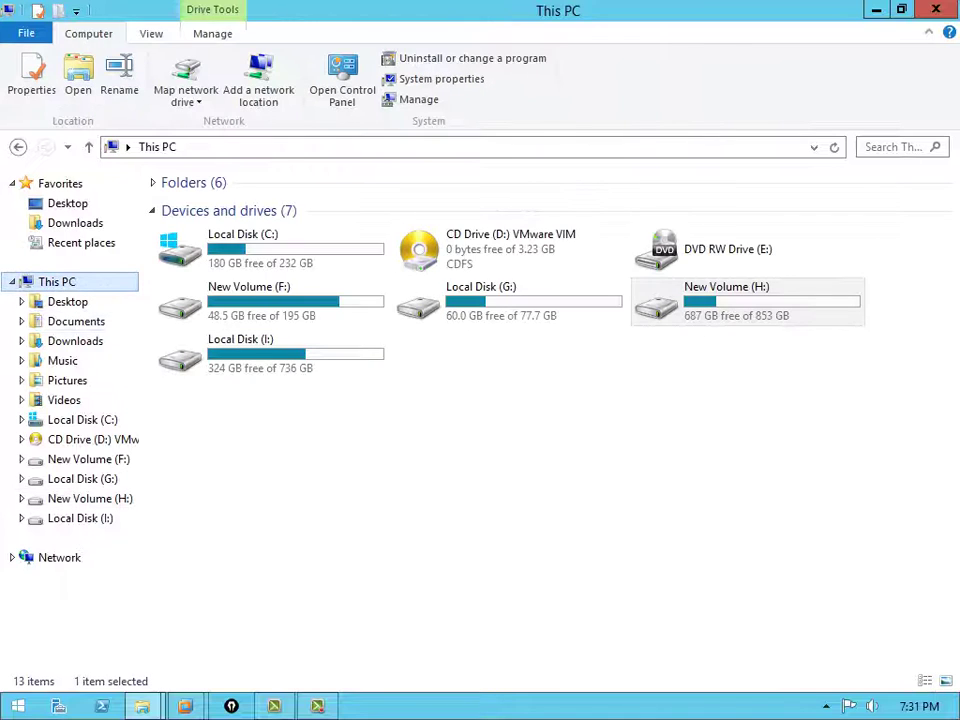
right_click(500, 254)
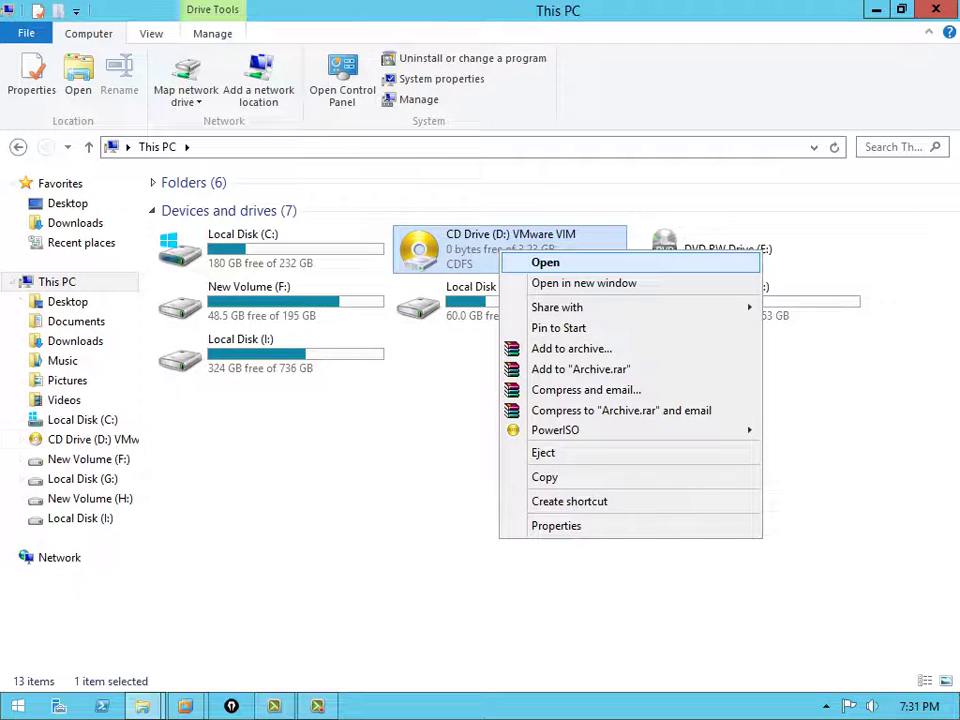
click(545, 262)
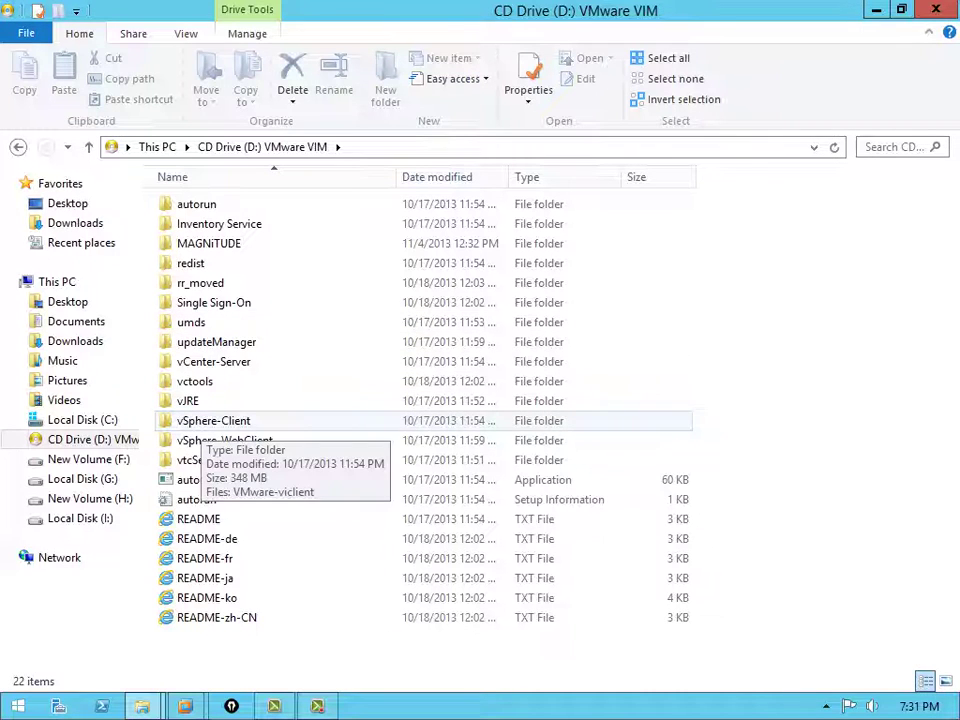
double_click(210, 421)
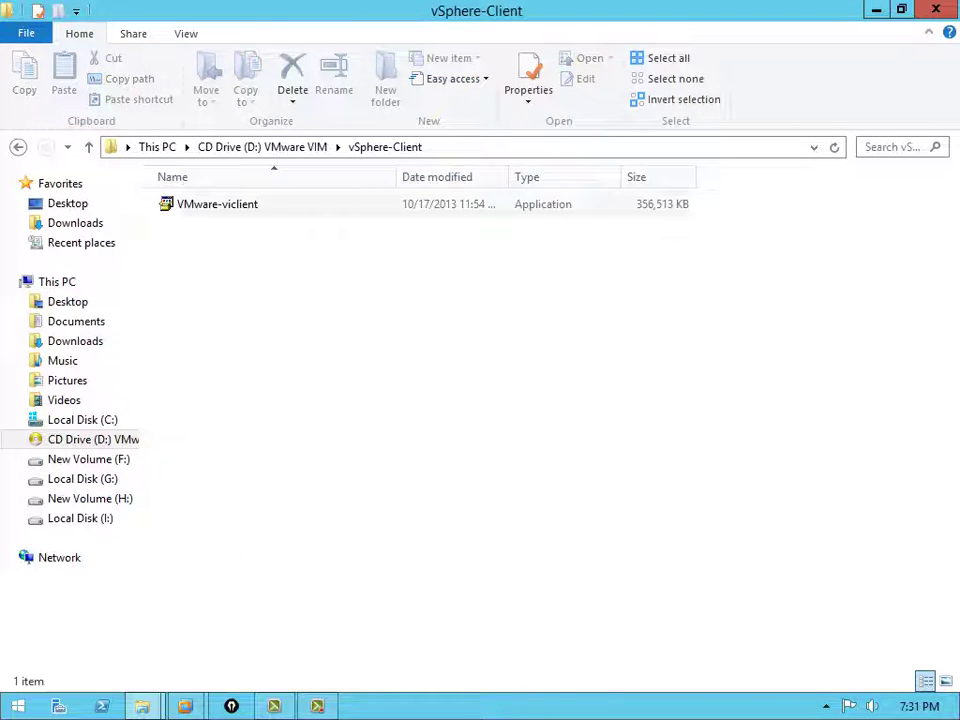
double_click(217, 204)
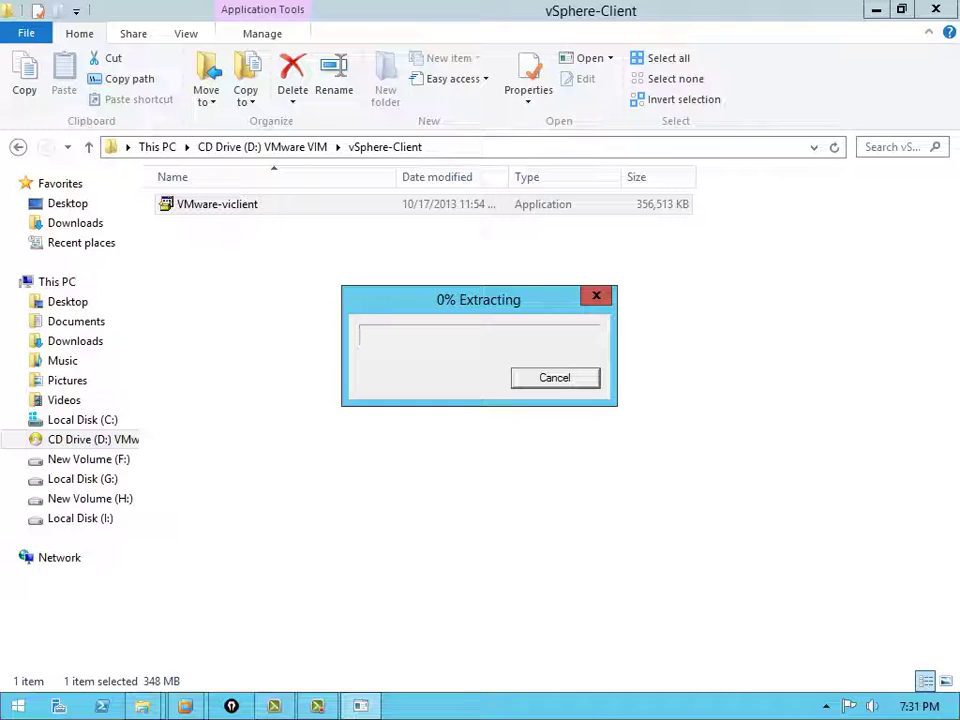
Hide the Explorer window and wait for the vSphere Client installer to finish extracting
key(super+d)
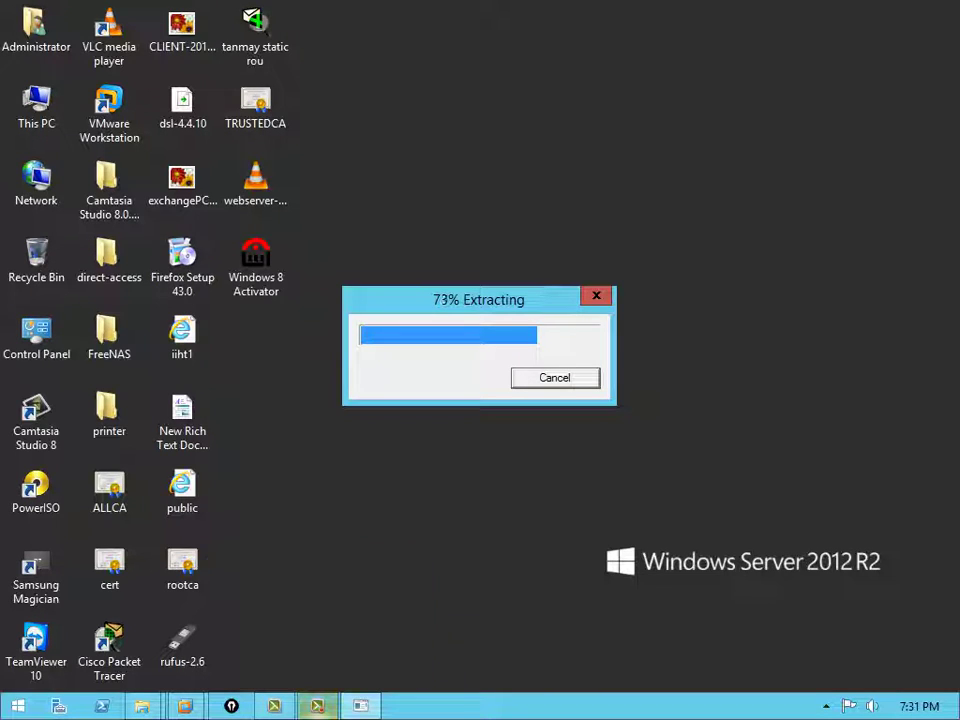
mouse_move(185, 706)
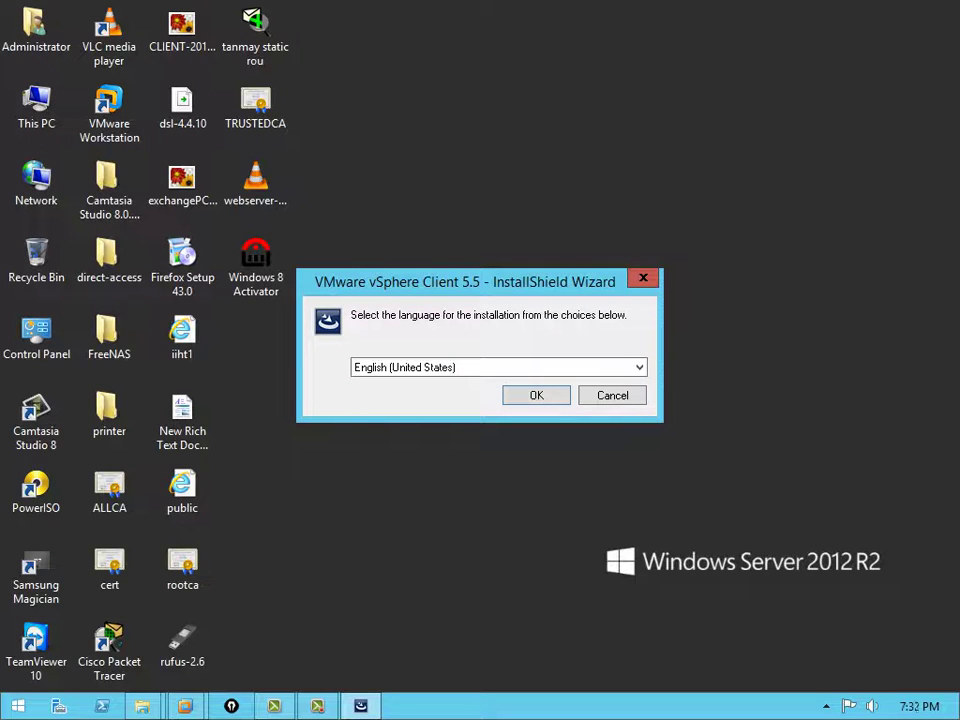
Choose English, pass the welcome page and accept the vSphere Client licence agreement
key(Return)
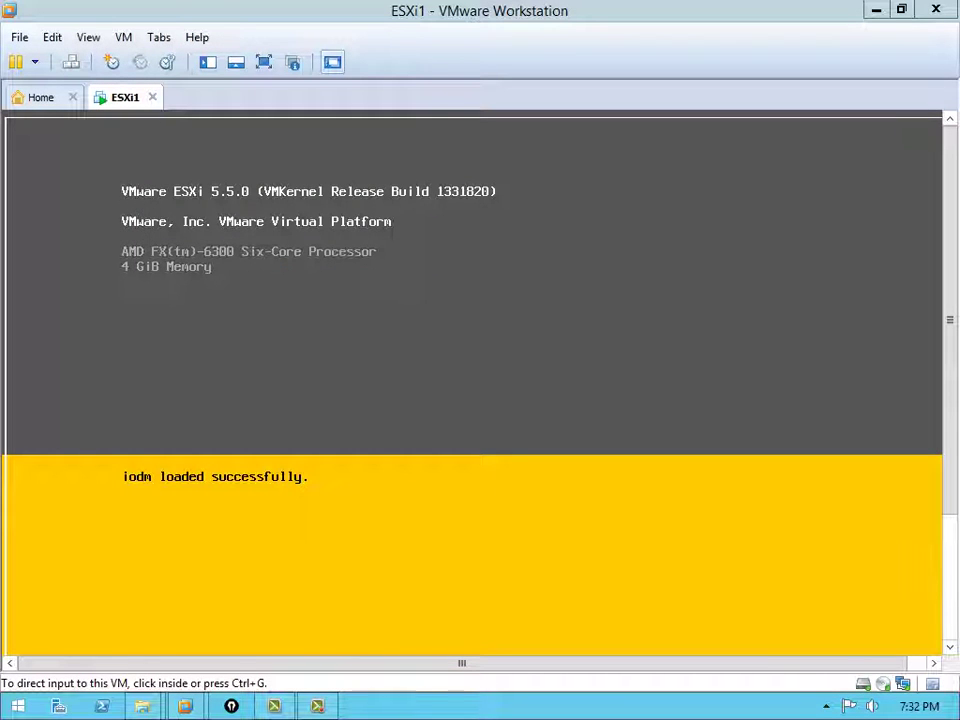
click(876, 10)
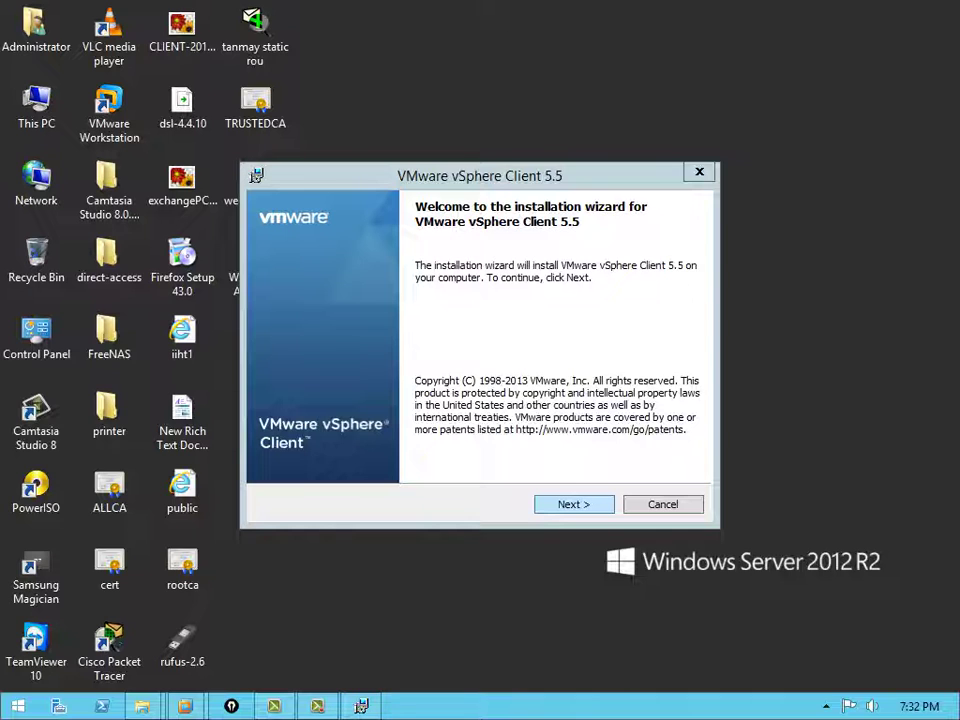
key(Return)
key(alt+a)
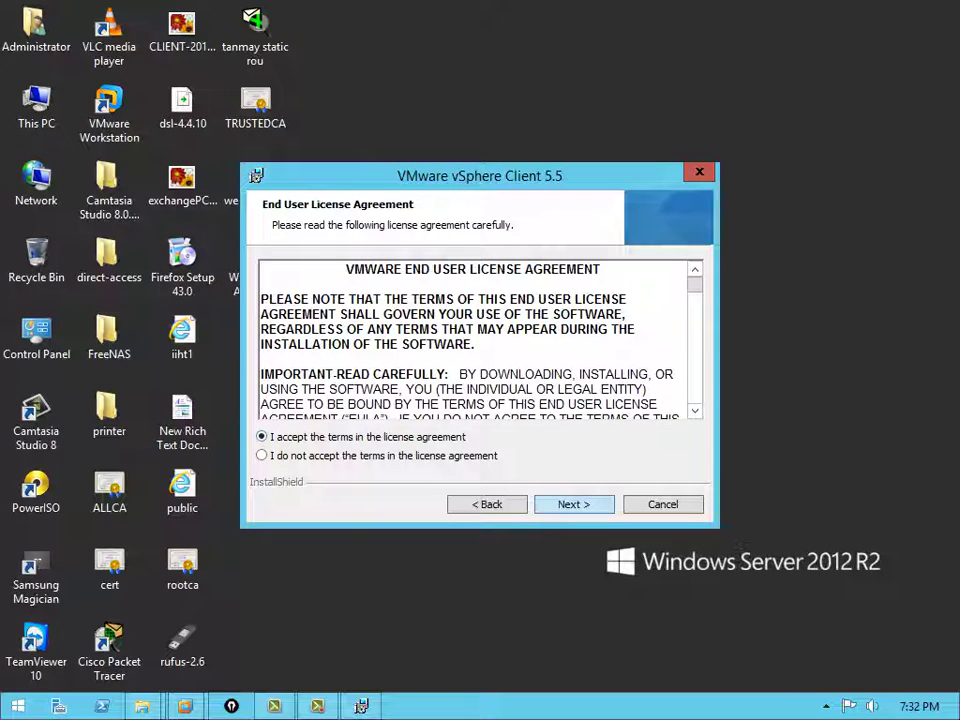
key(Return)
key(Return)
key(Return)
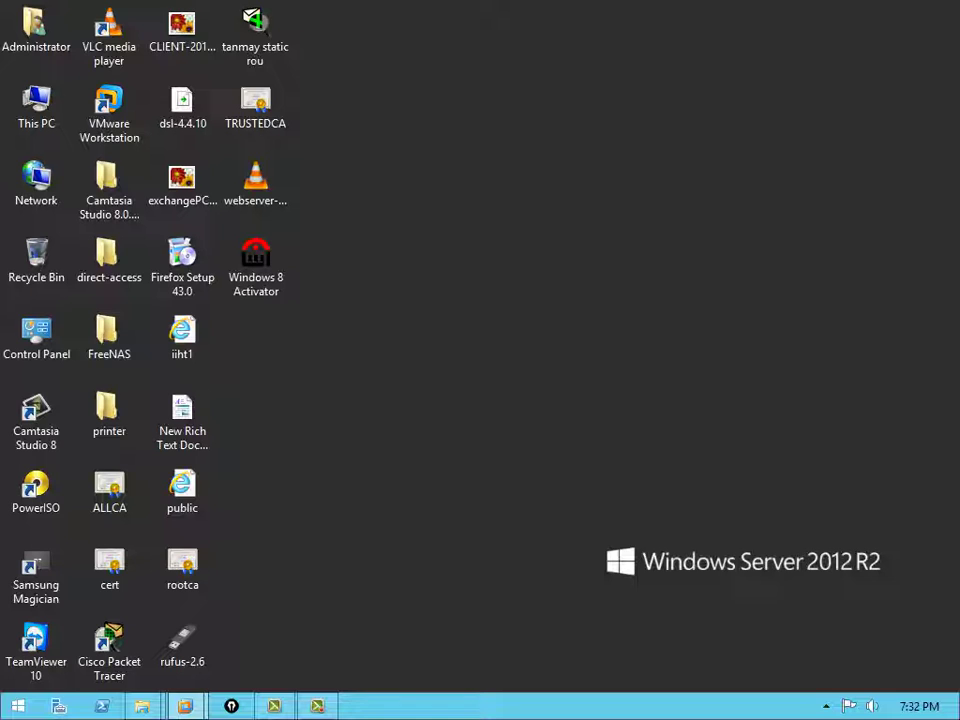
Check the booting ESXi1 console full screen, then refresh the desktop while installation completes
click(185, 706)
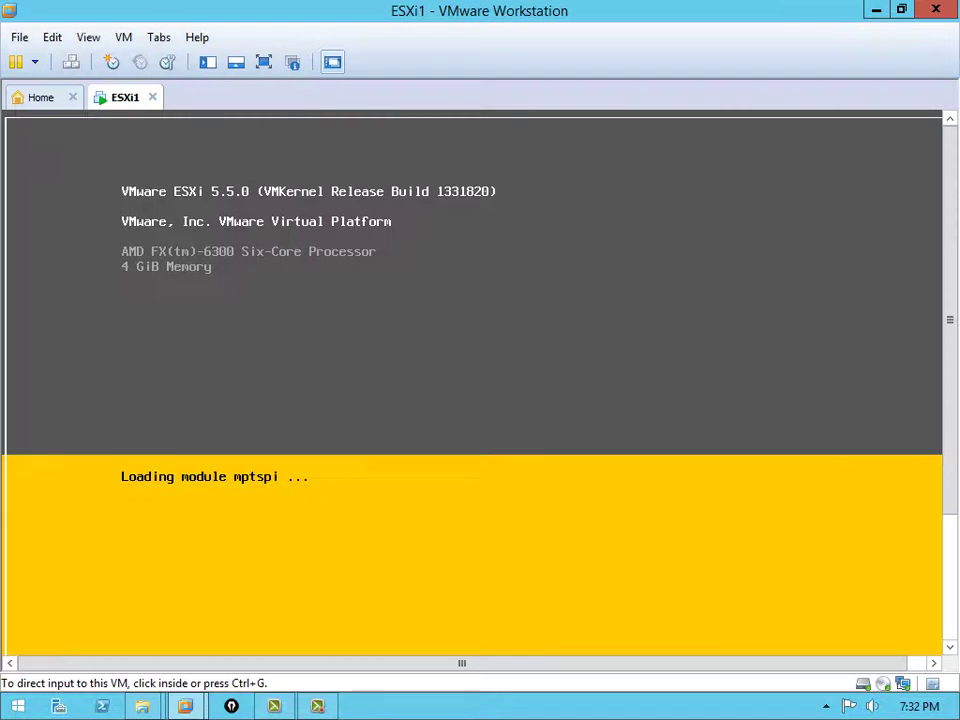
click(264, 62)
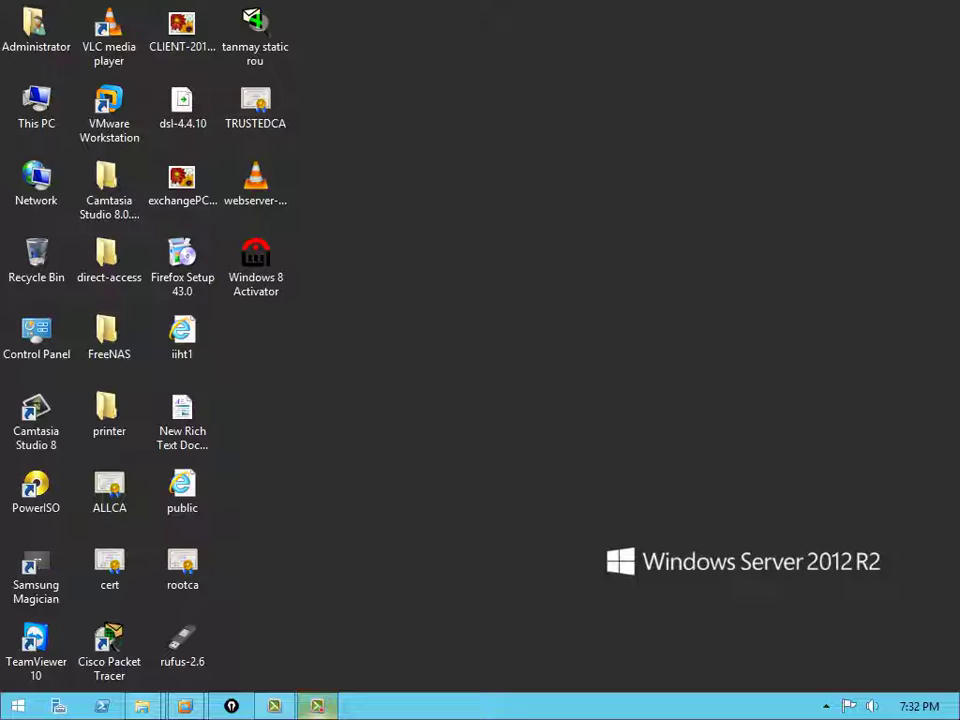
right_click(380, 347)
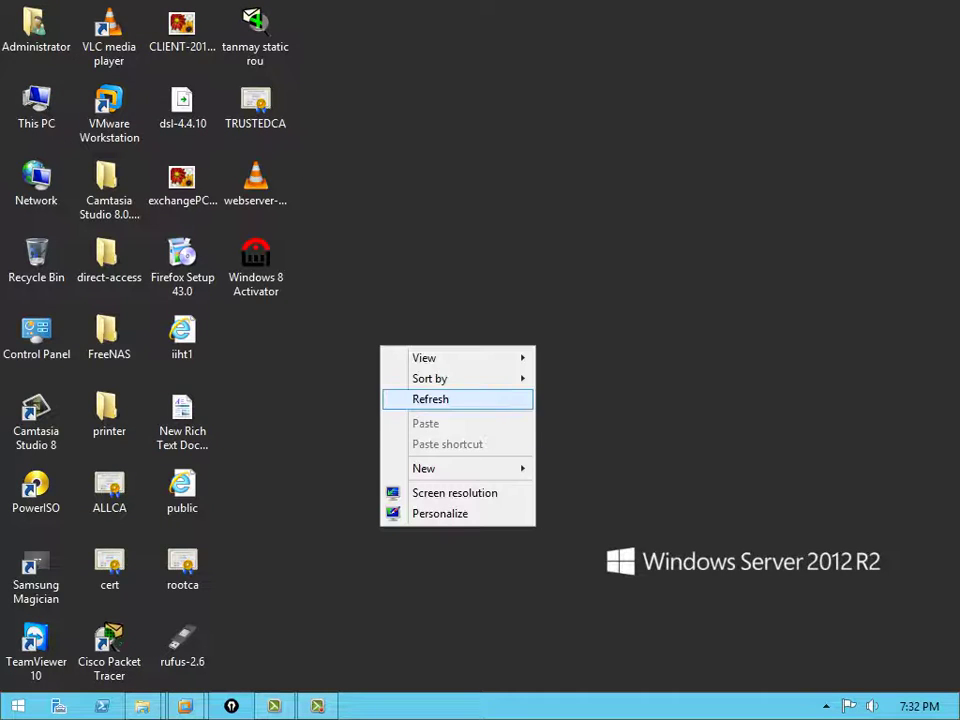
click(428, 398)
click(826, 706)
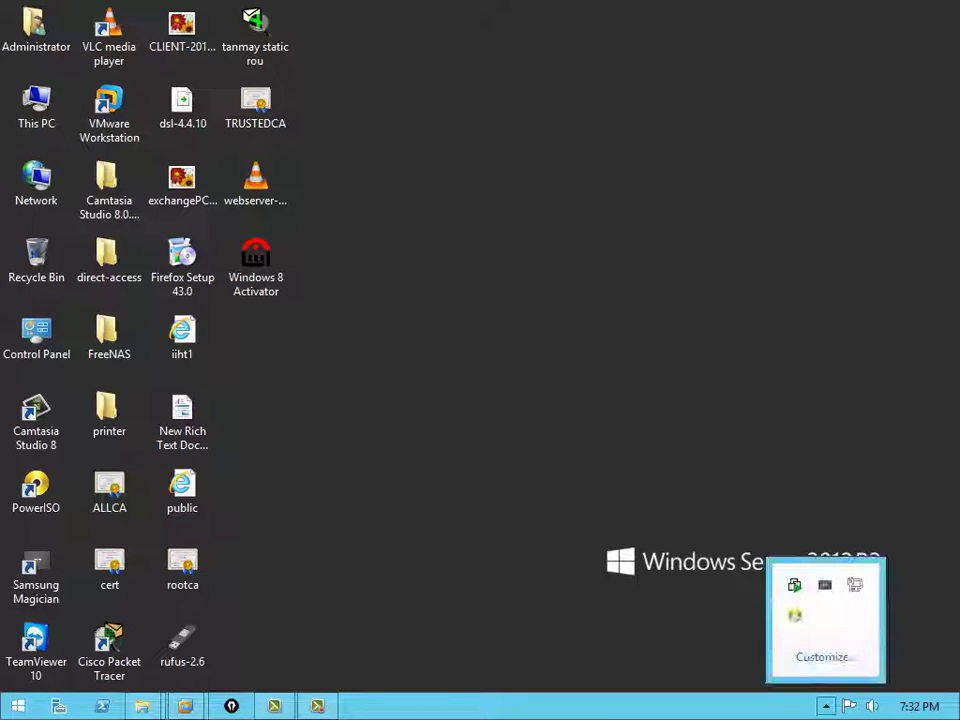
click(826, 706)
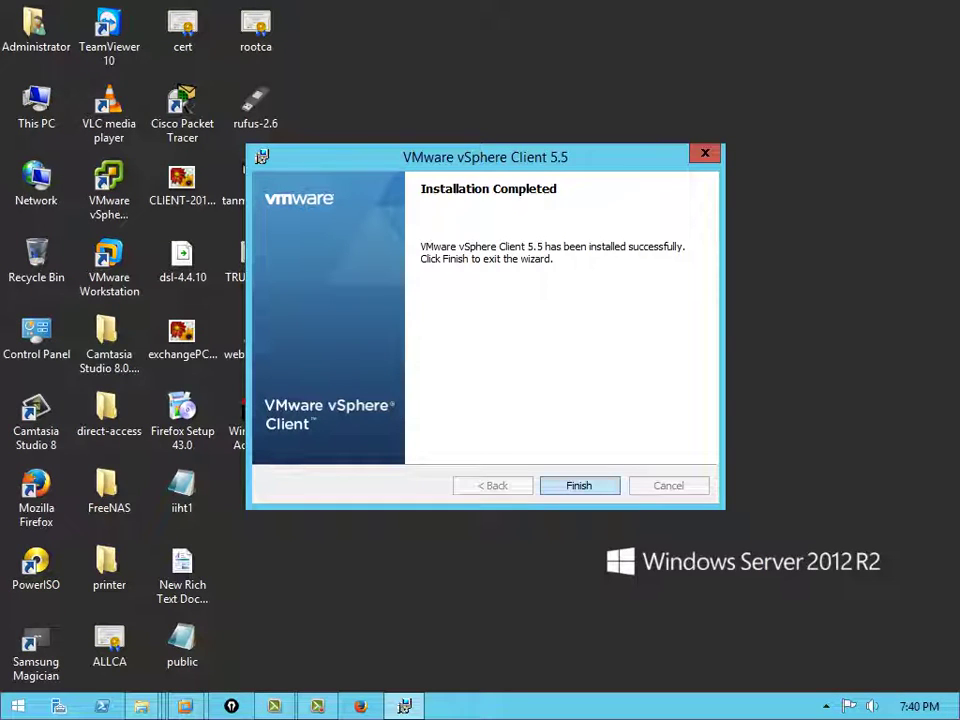
Finish the vSphere Client installer, refresh the desktop and switch to the booted ESXi1 console
key(Return)
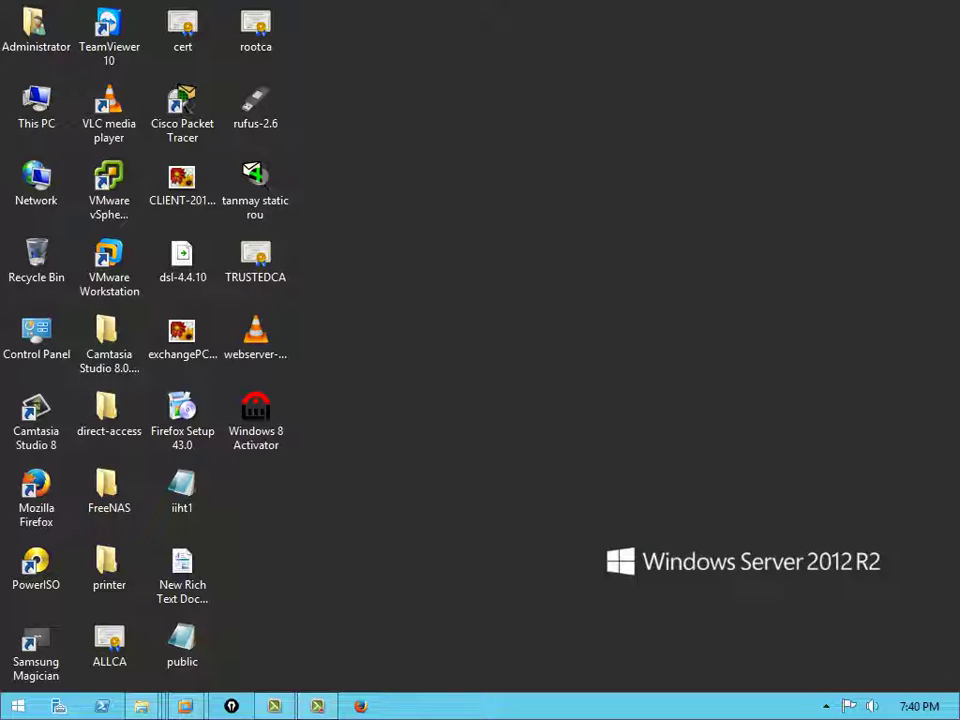
right_click(453, 429)
click(500, 482)
click(109, 192)
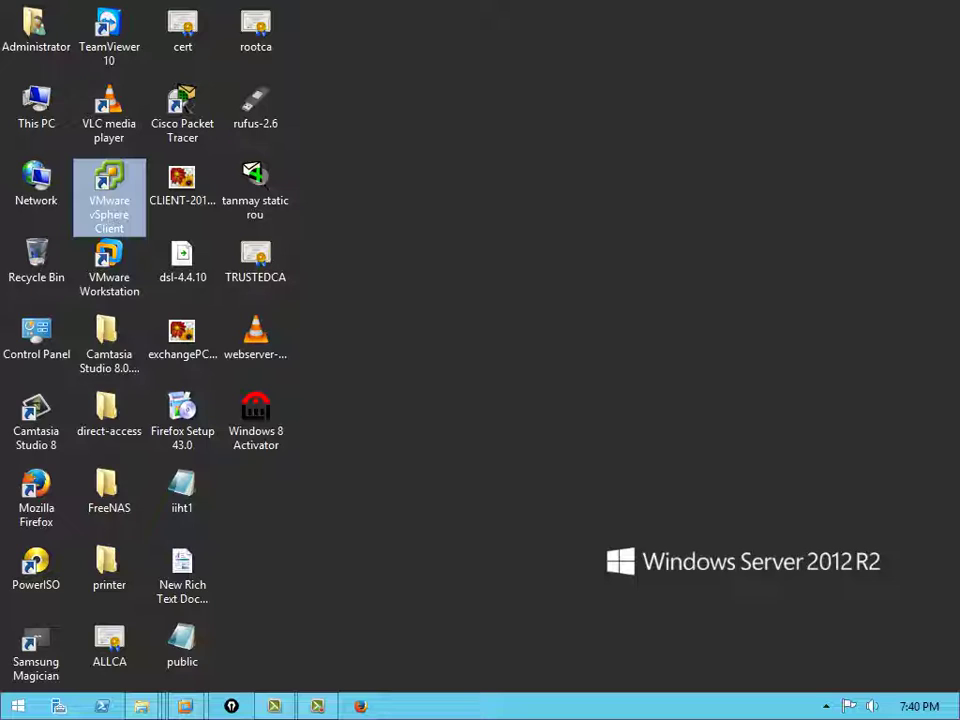
click(185, 706)
click(314, 580)
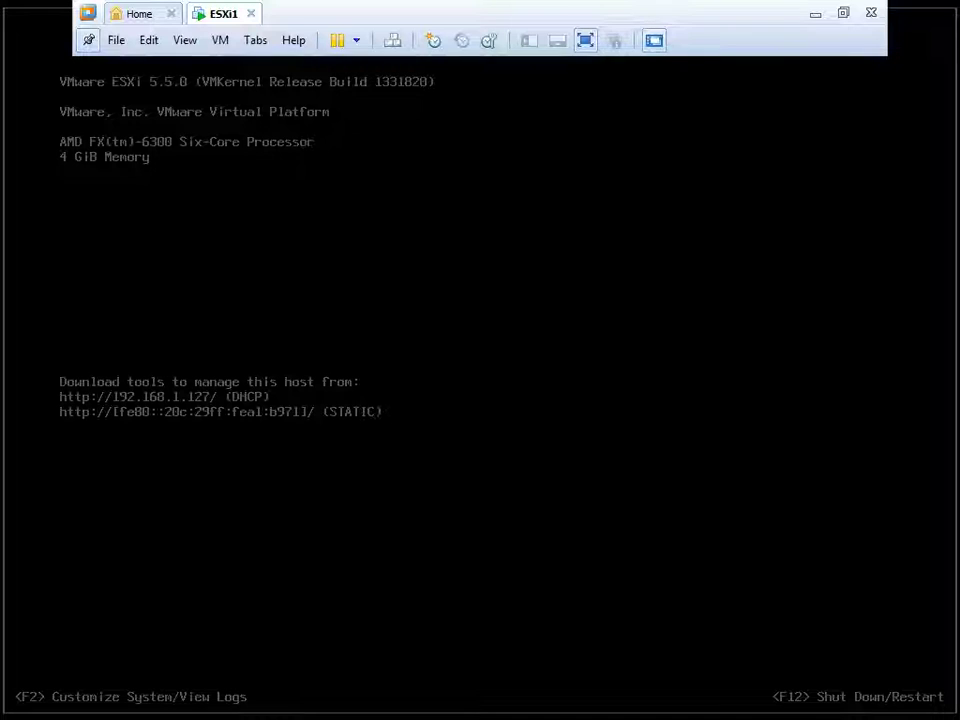
Note ESXi1's management address 192.168.1.127 and return to the Windows desktop
click(481, 64)
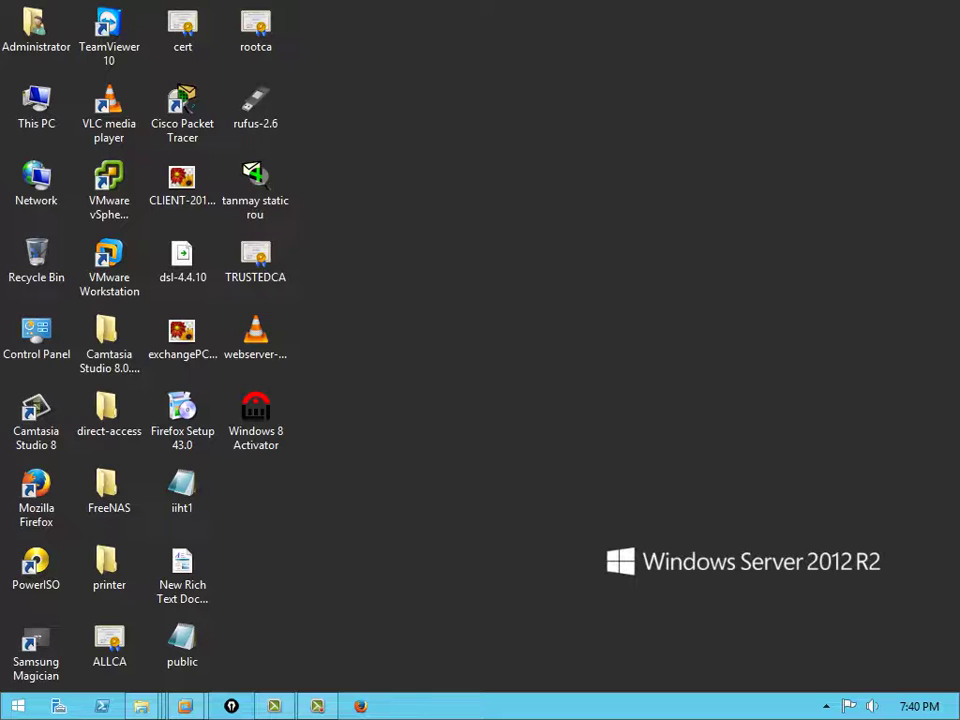
right_click(586, 305)
right_click(593, 358)
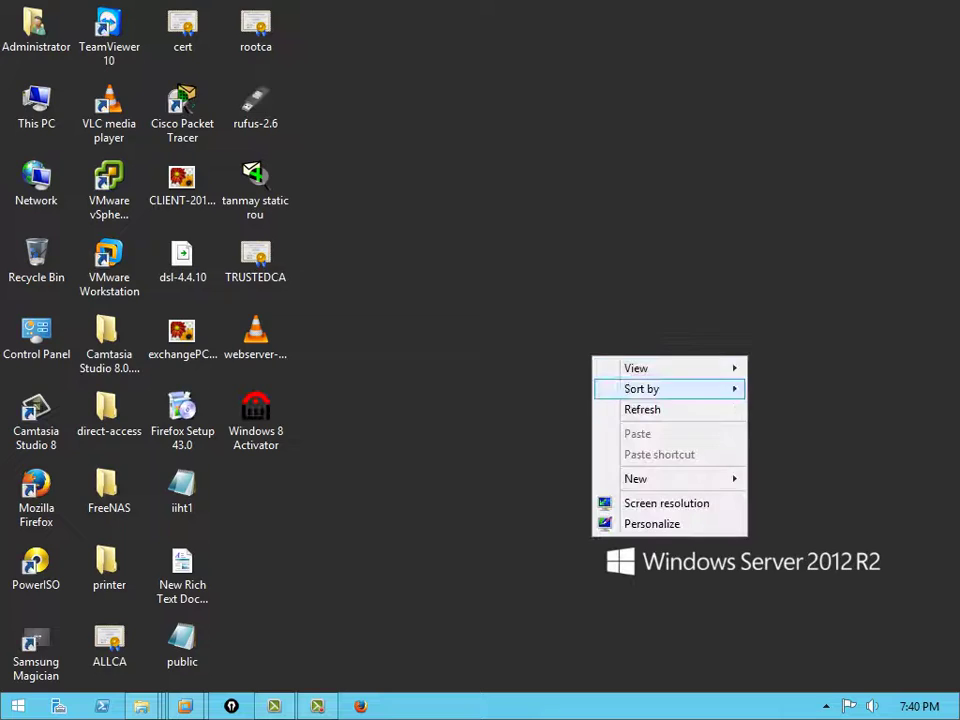
key(Escape)
key(super+r)
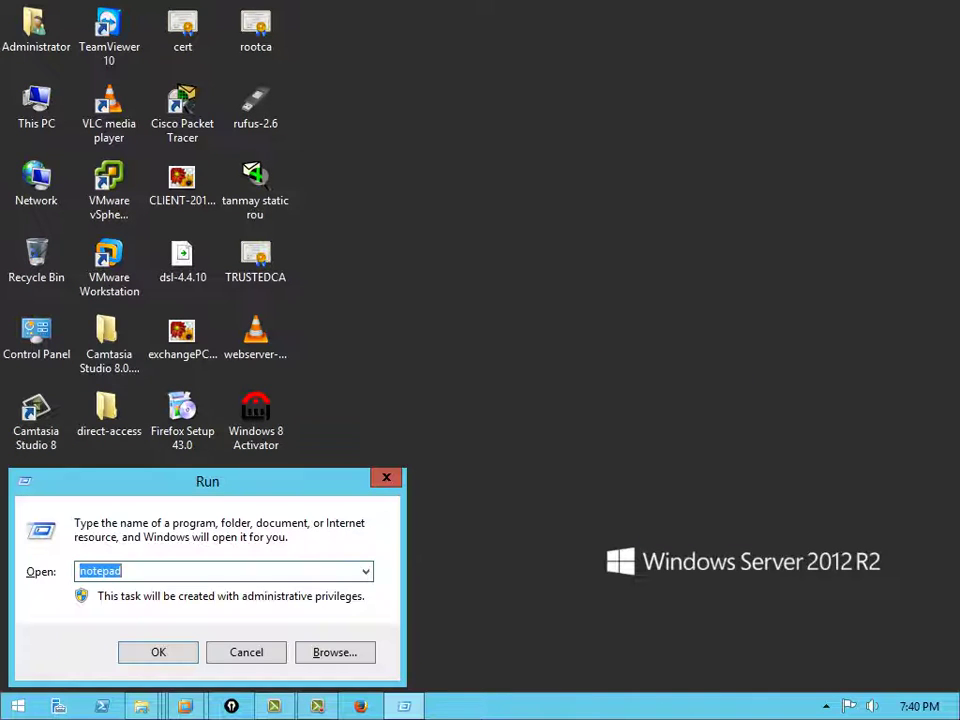
text(c)
key(Escape)
key(Escape)
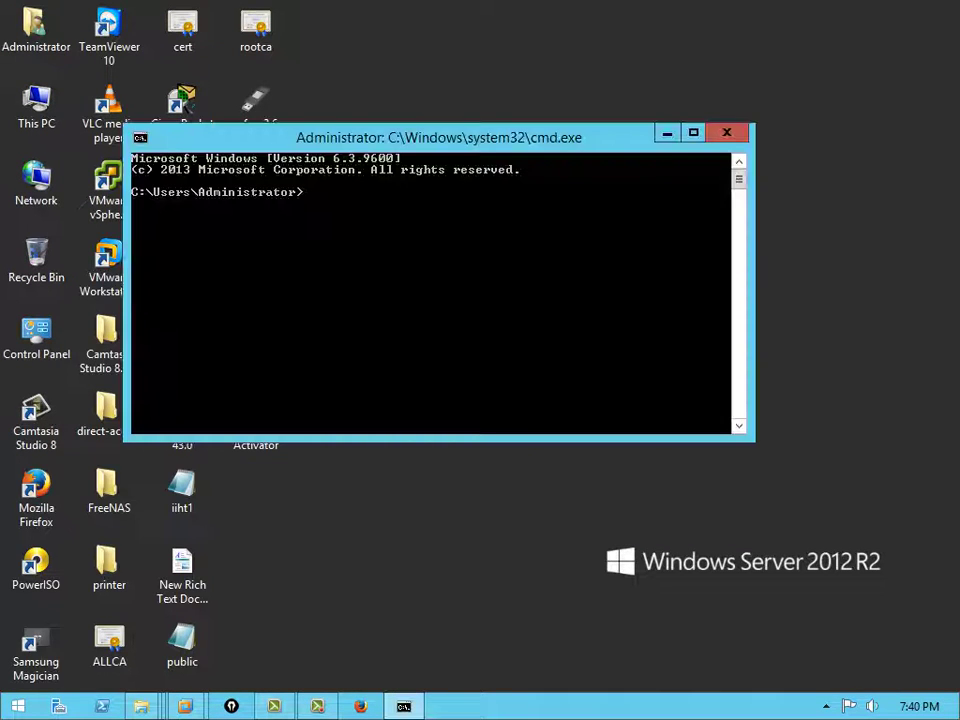
text(i)
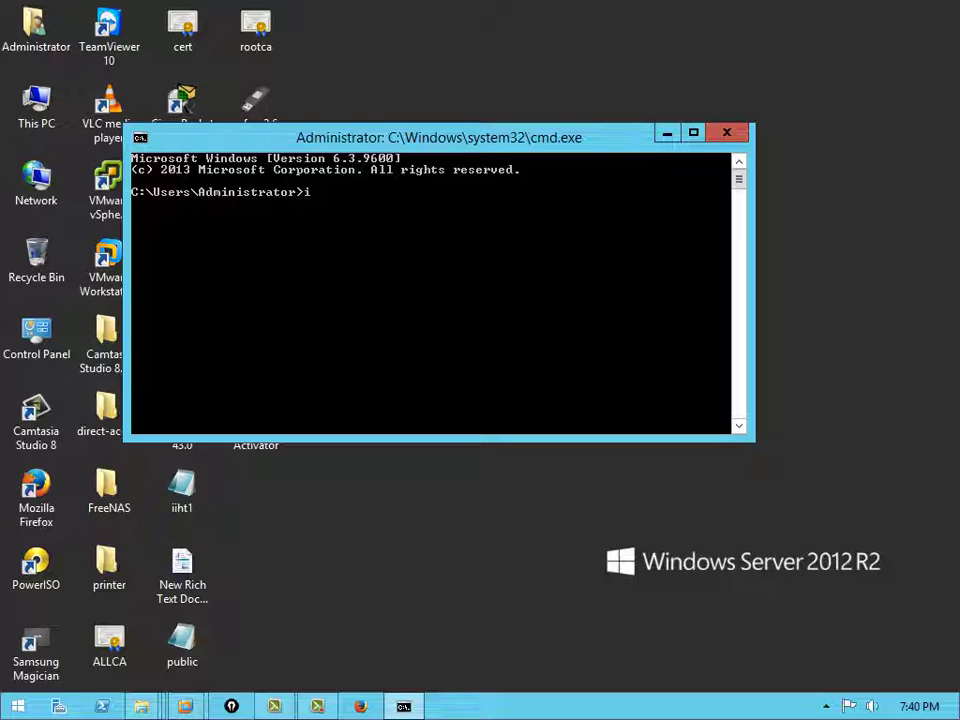
text(pconf)
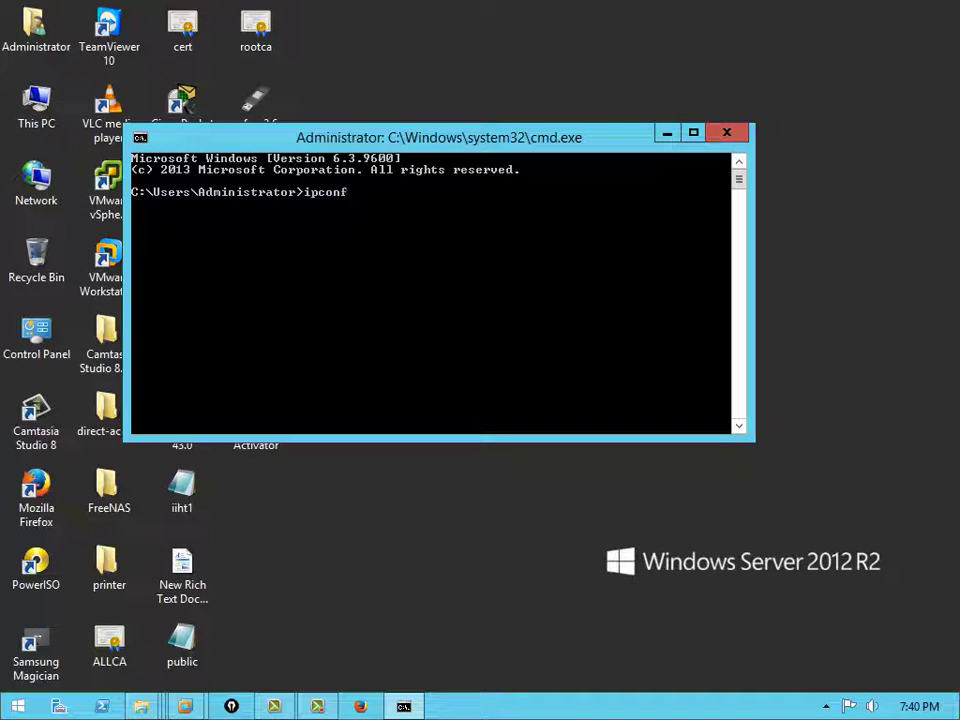
text(ig)
key(Return)
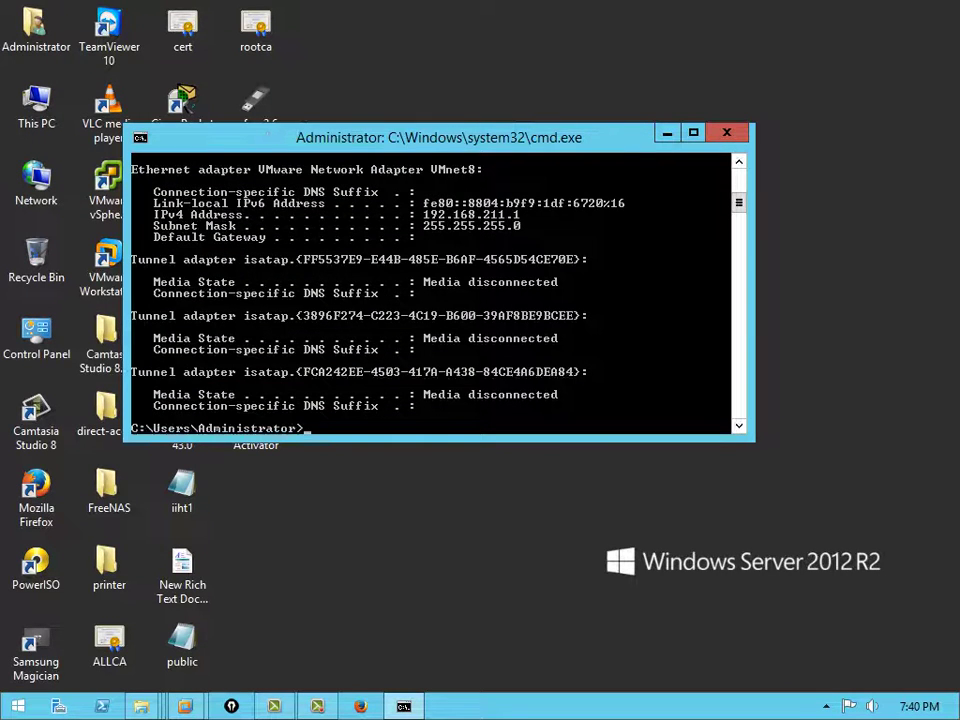
scroll(430, 290, up, 5)
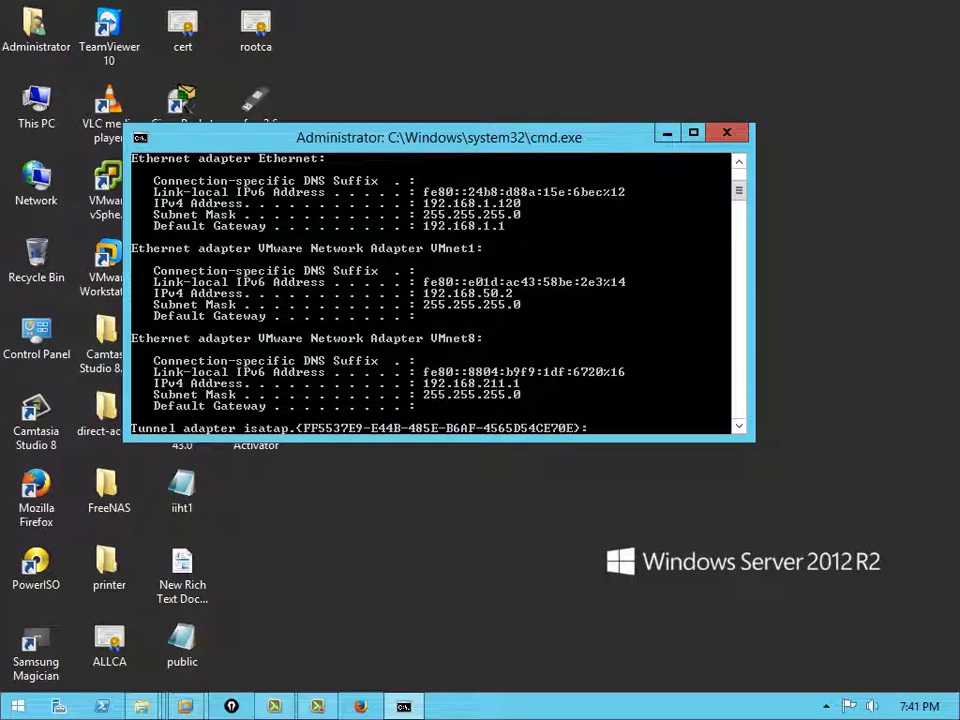
key(alt+F4)
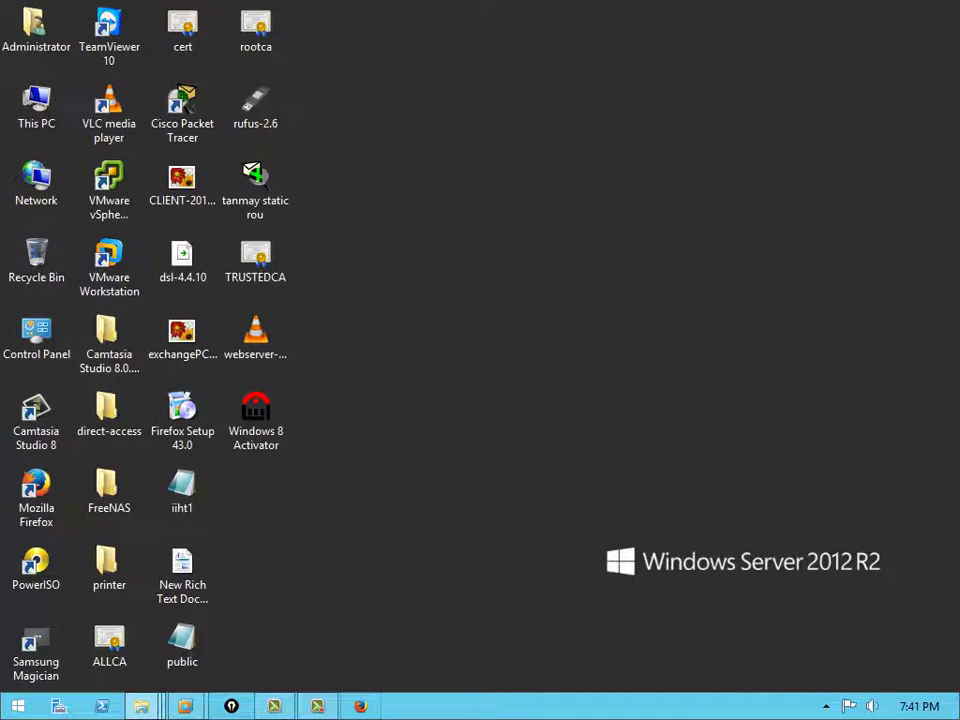
Launch vSphere Client from its desktop shortcut
mouse_move(185, 706)
click(317, 570)
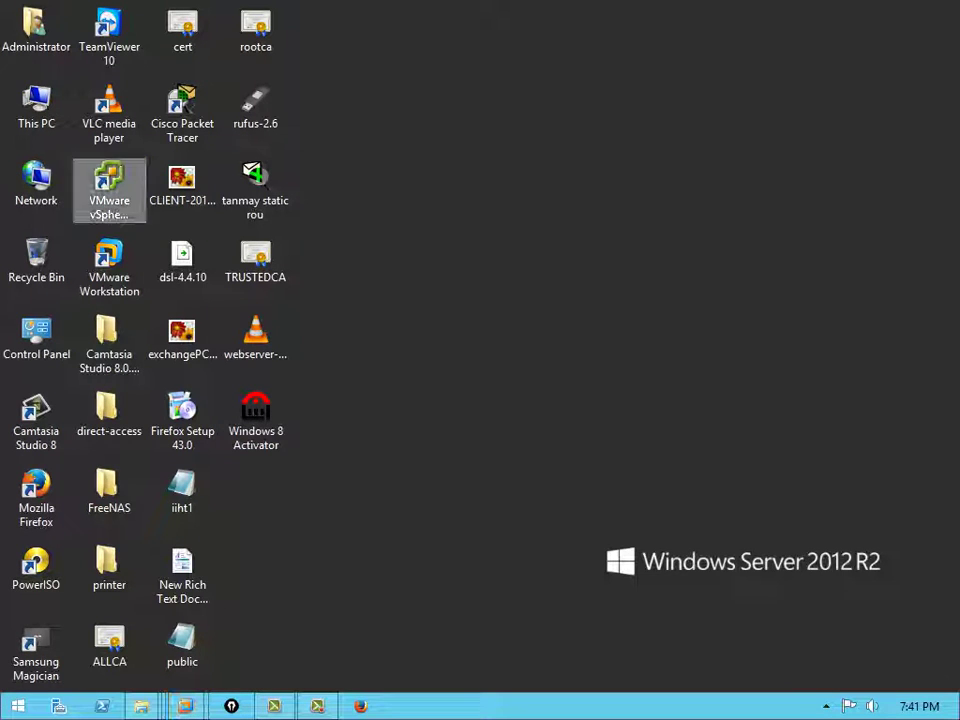
click(109, 190)
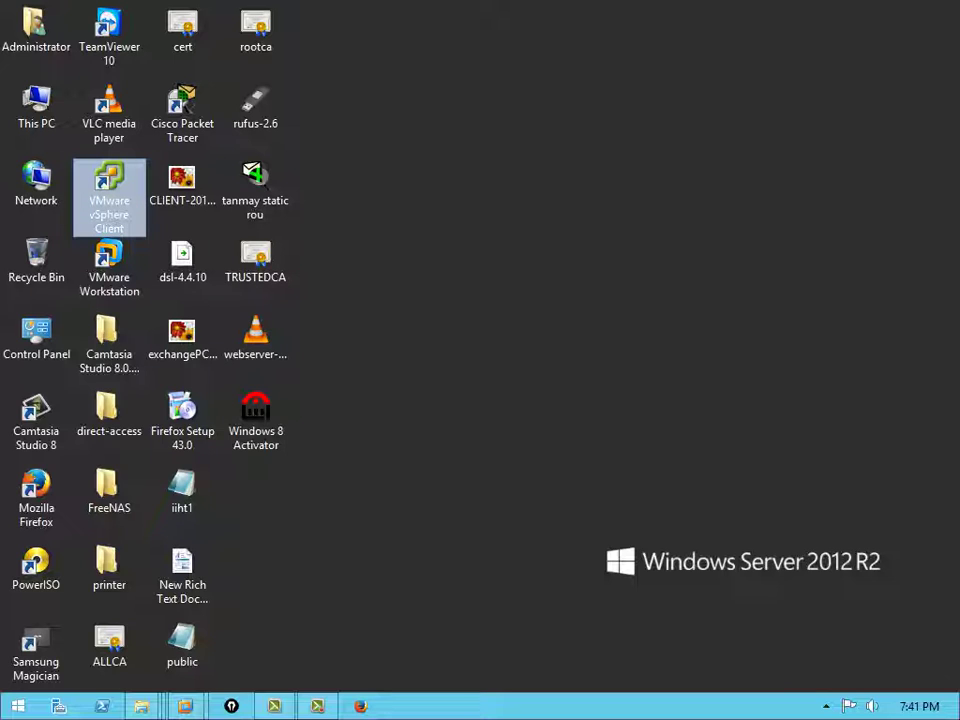
key(Return)
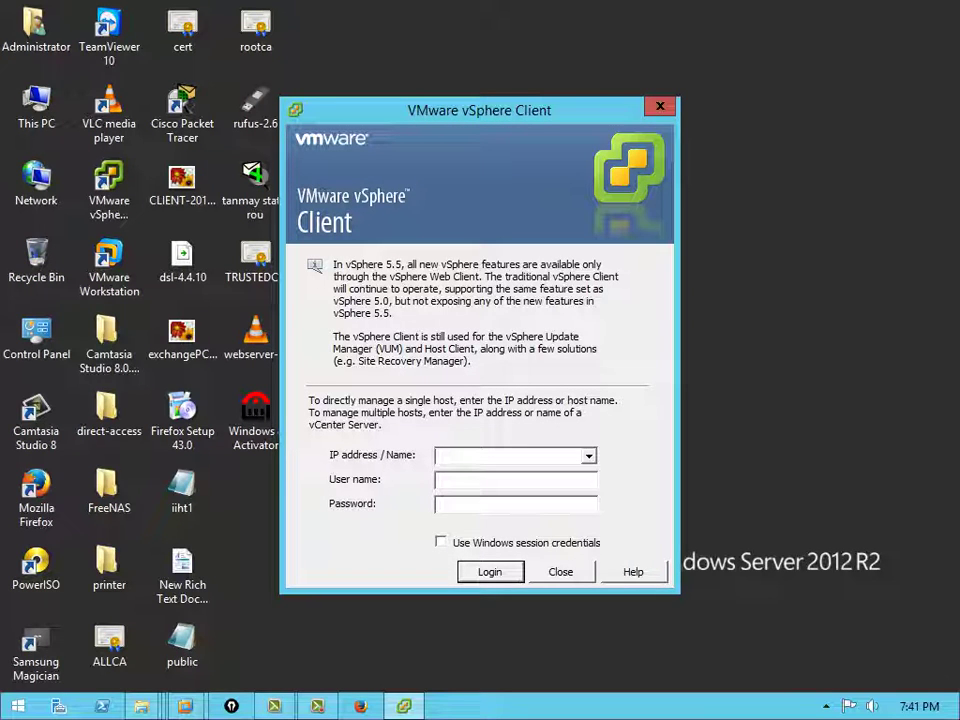
Enter host address 192.168.1.127, checking it against the ESXi1 console
text(192.168.1.)
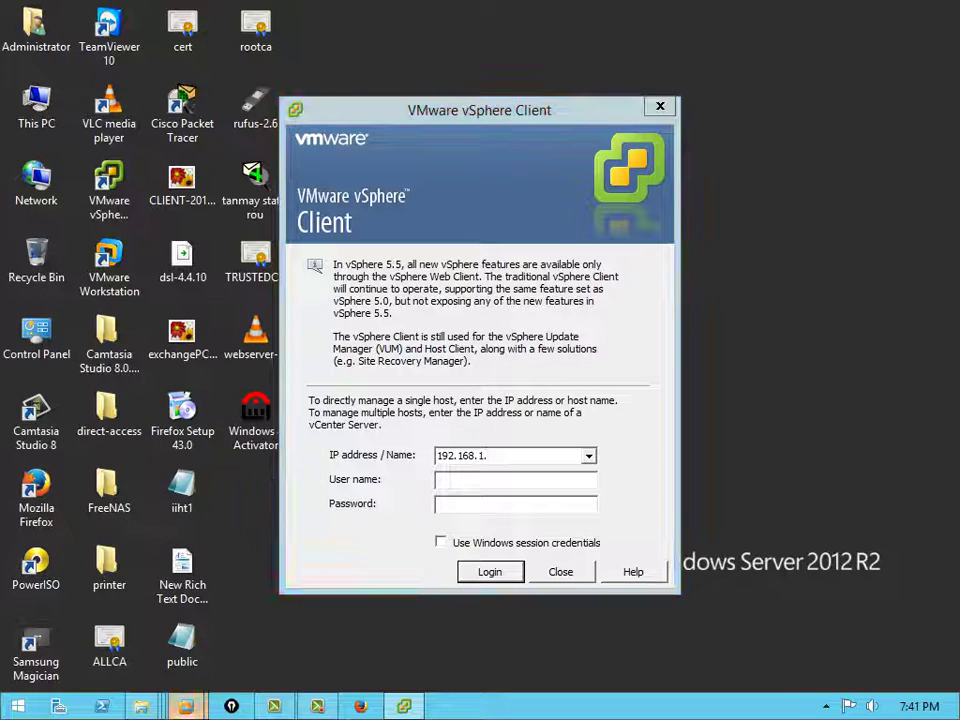
mouse_move(274, 706)
click(311, 580)
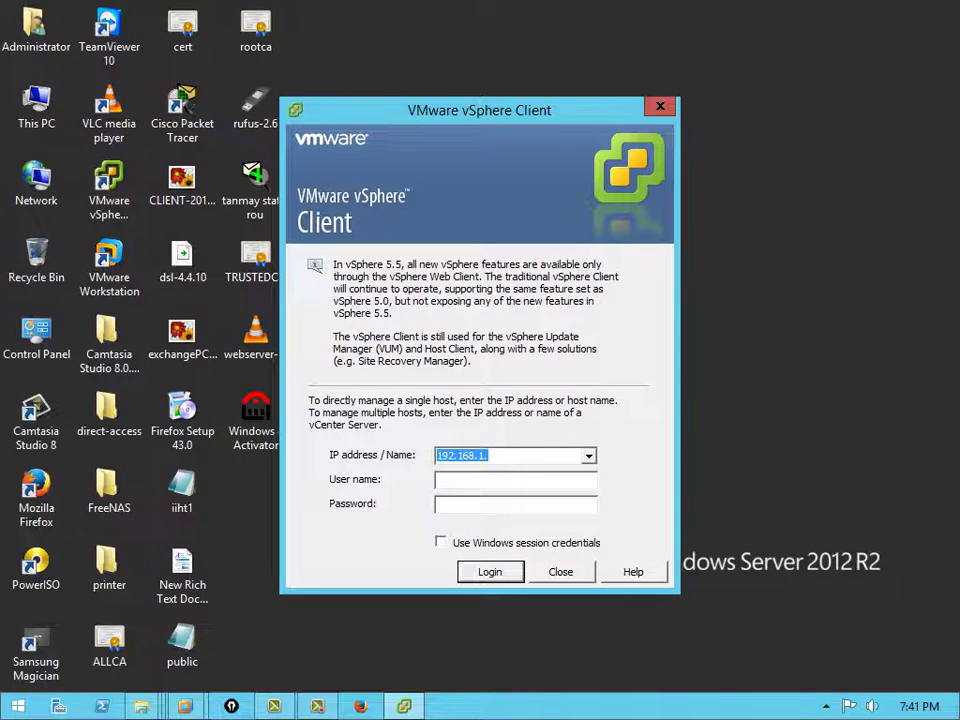
key(End)
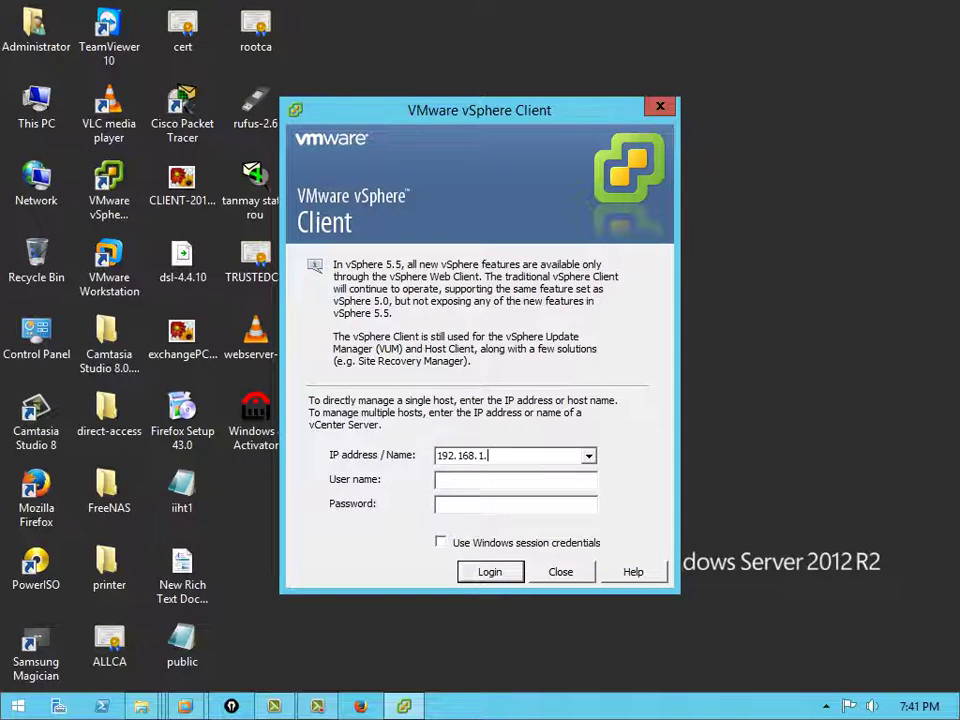
text(127)
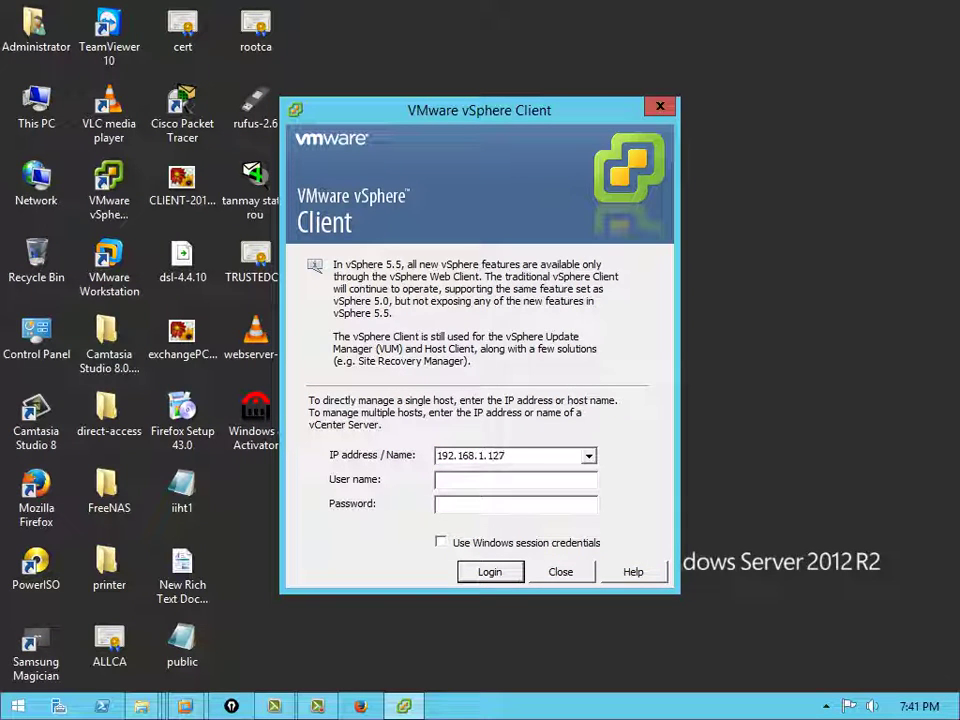
Log in as root with the account password
click(437, 480)
text(roo)
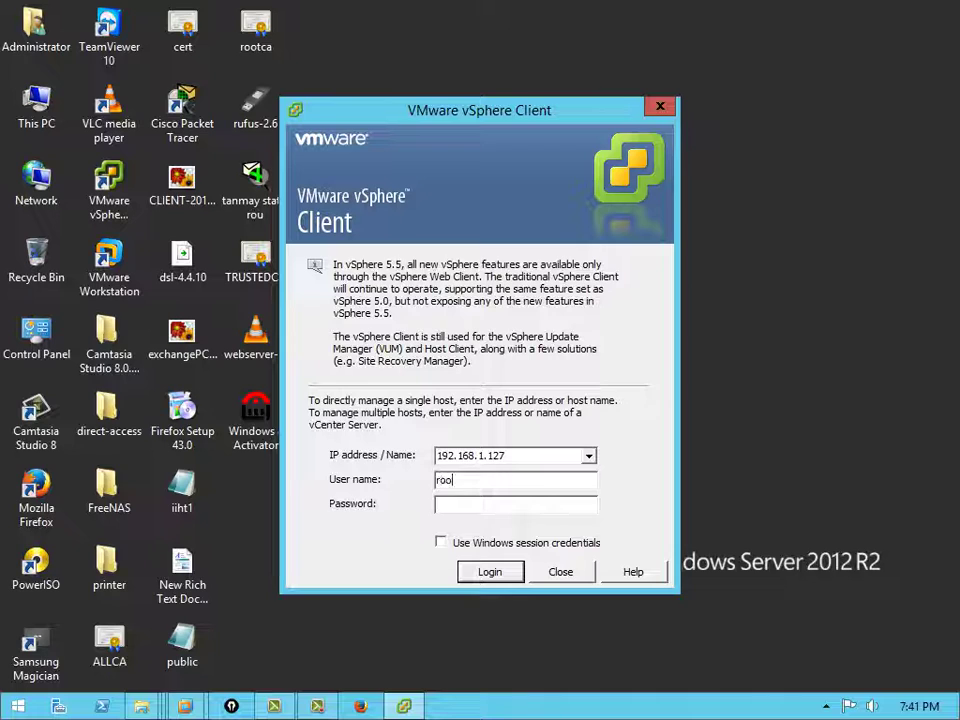
text(t)
click(437, 504)
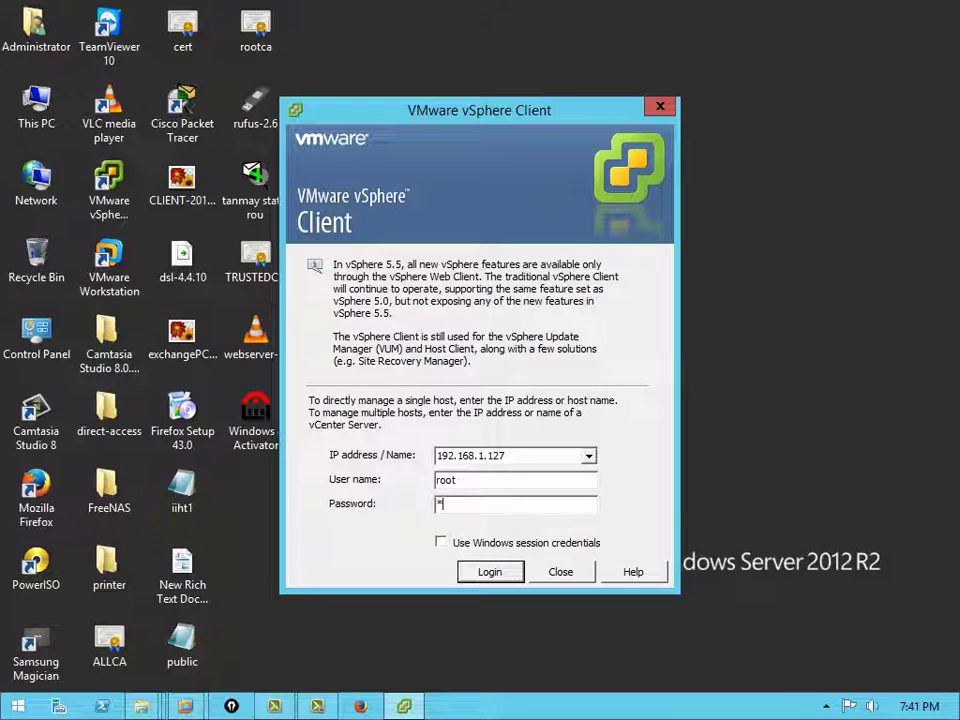
text(********)
key(Return)
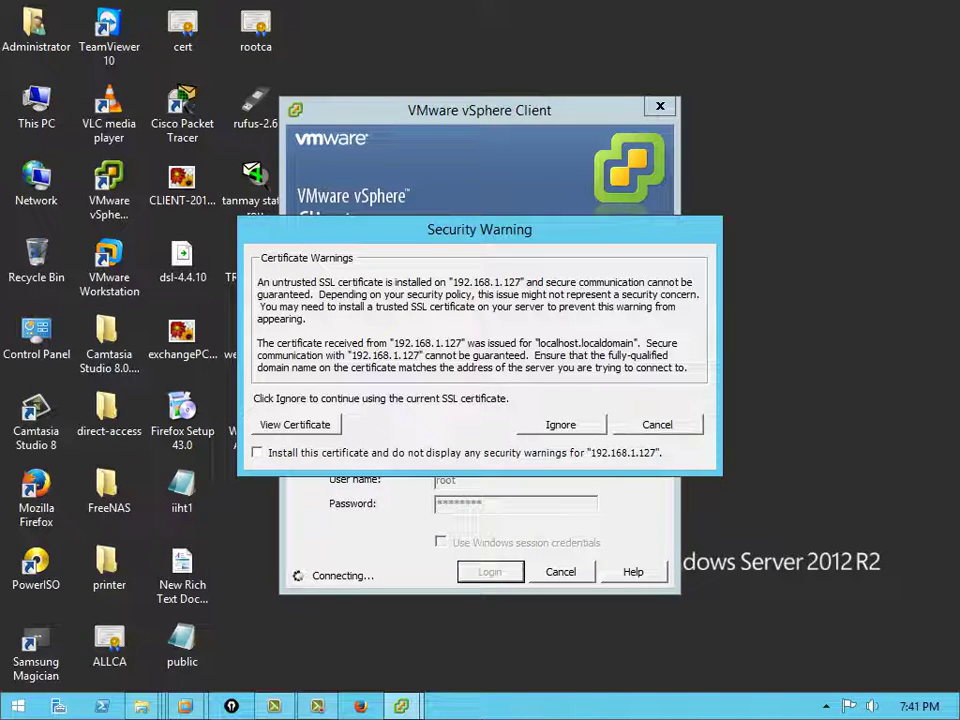
Install and trust the 192.168.1.127 host's SSL certificate, then dismiss the security warning
click(257, 452)
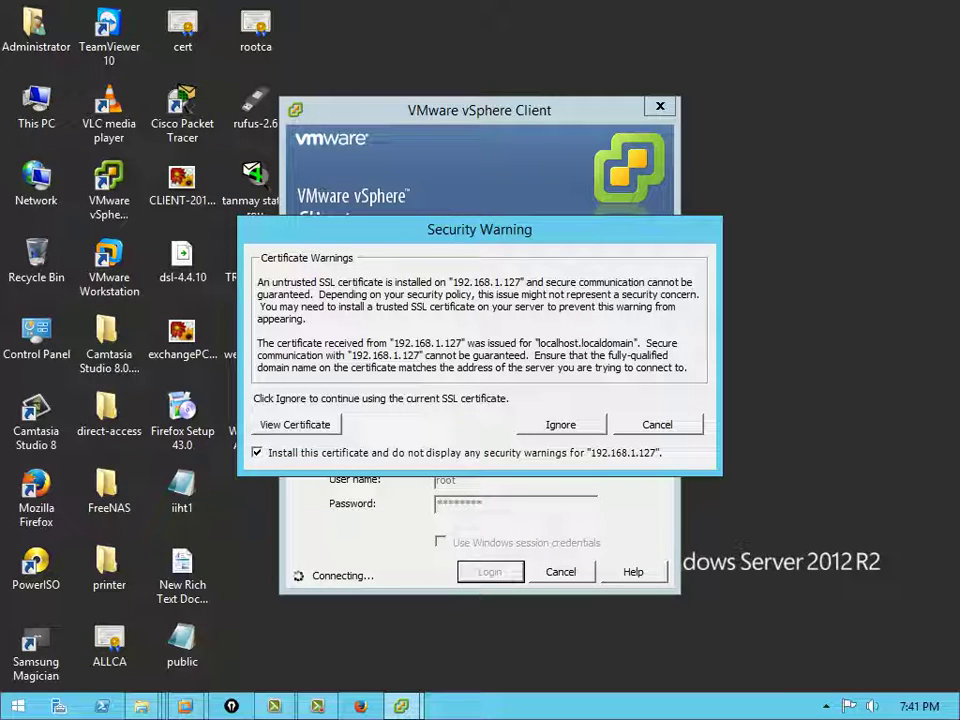
click(294, 424)
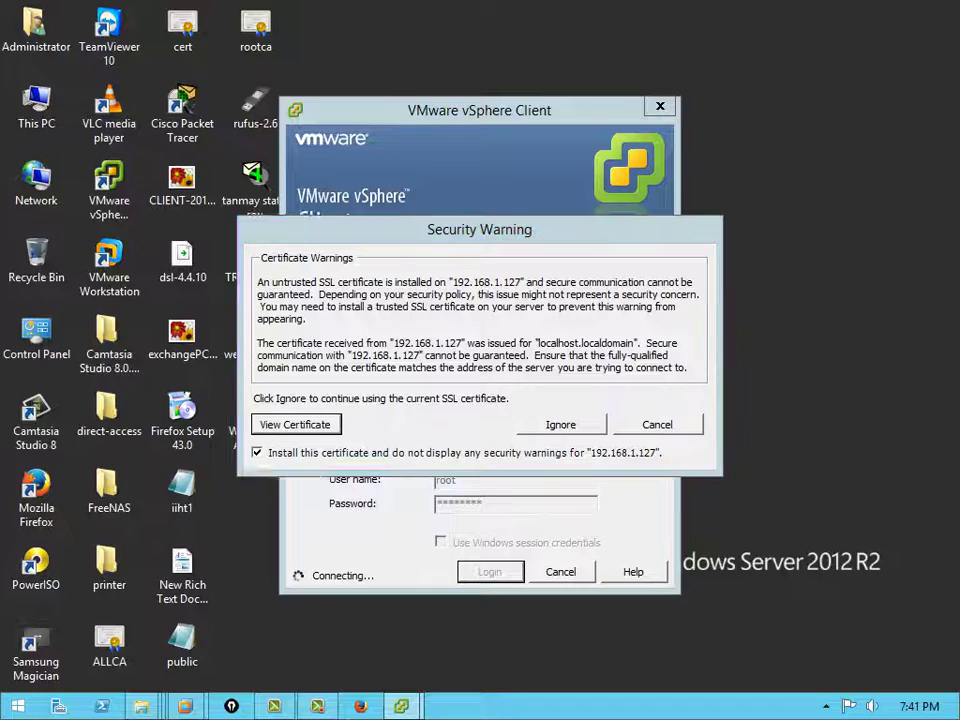
click(212, 406)
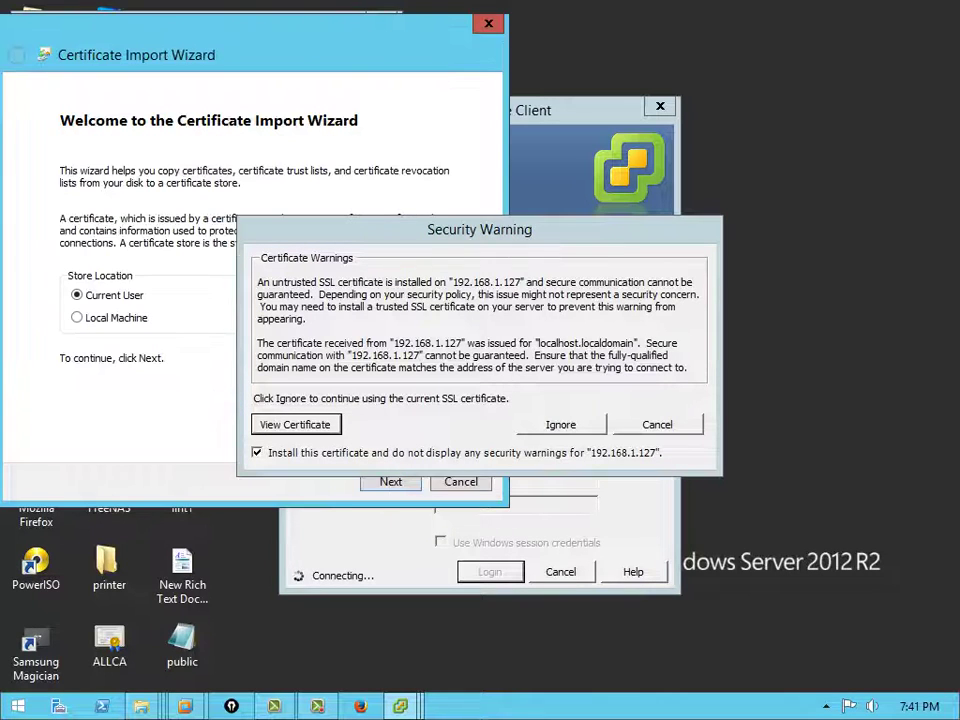
drag(480, 229, 655, 221)
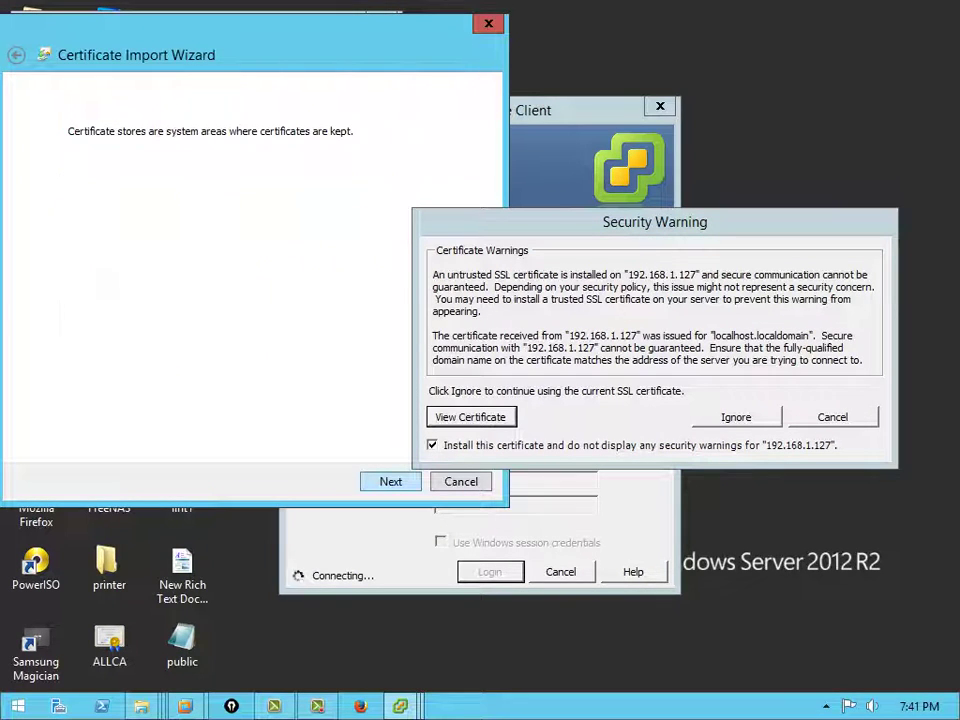
key(Return)
key(Return)
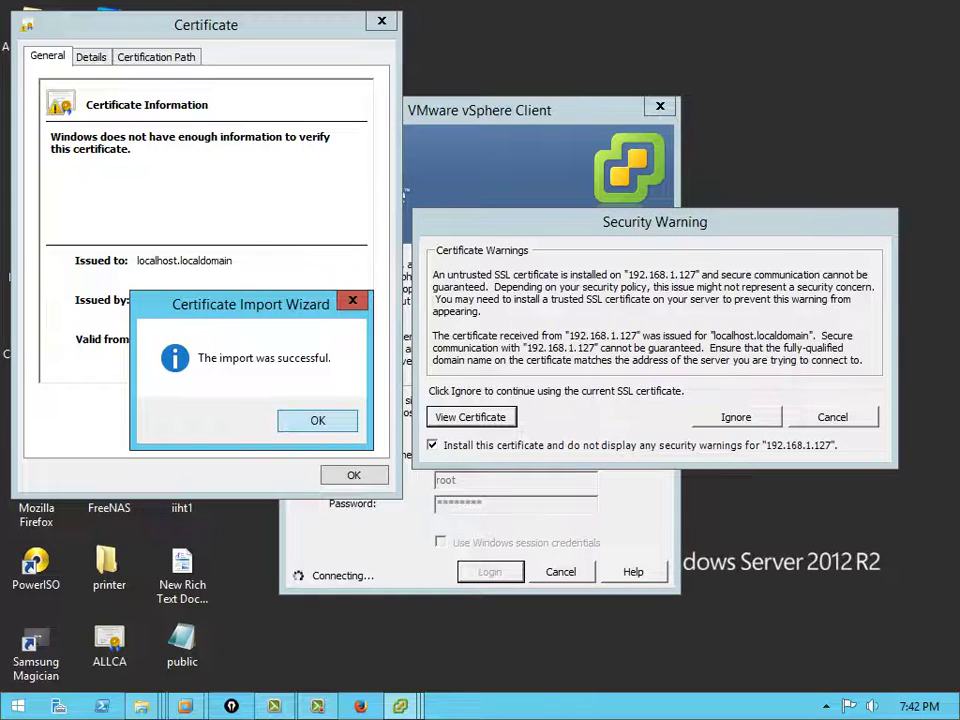
key(Return)
key(Return)
key(Tab)
key(Return)
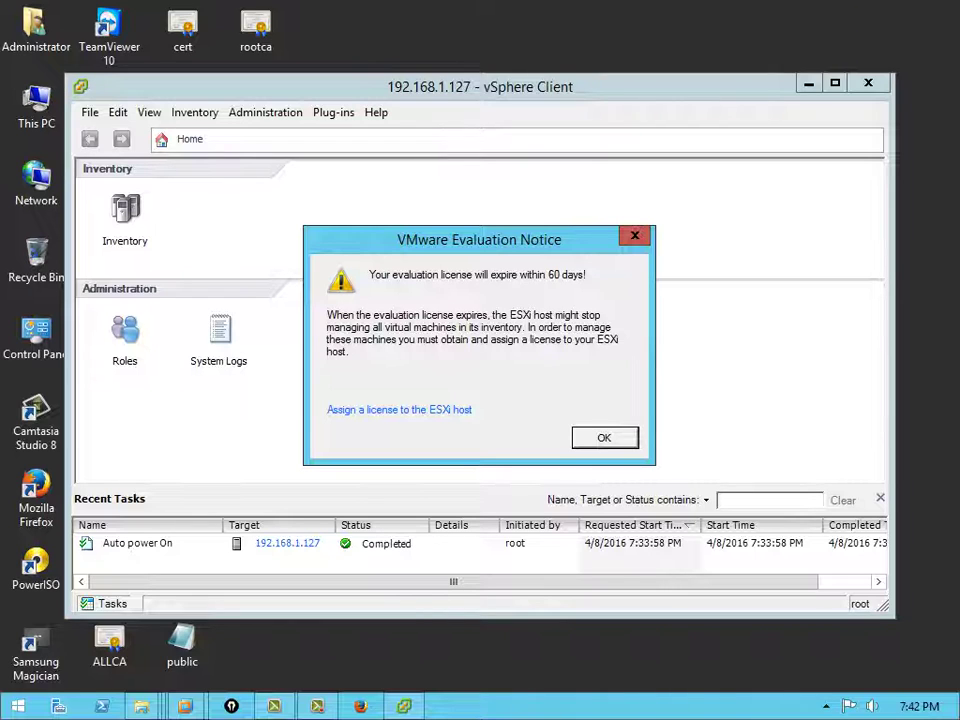
Dismiss the evaluation notice, maximize the client and view the host's Summary tab
key(Return)
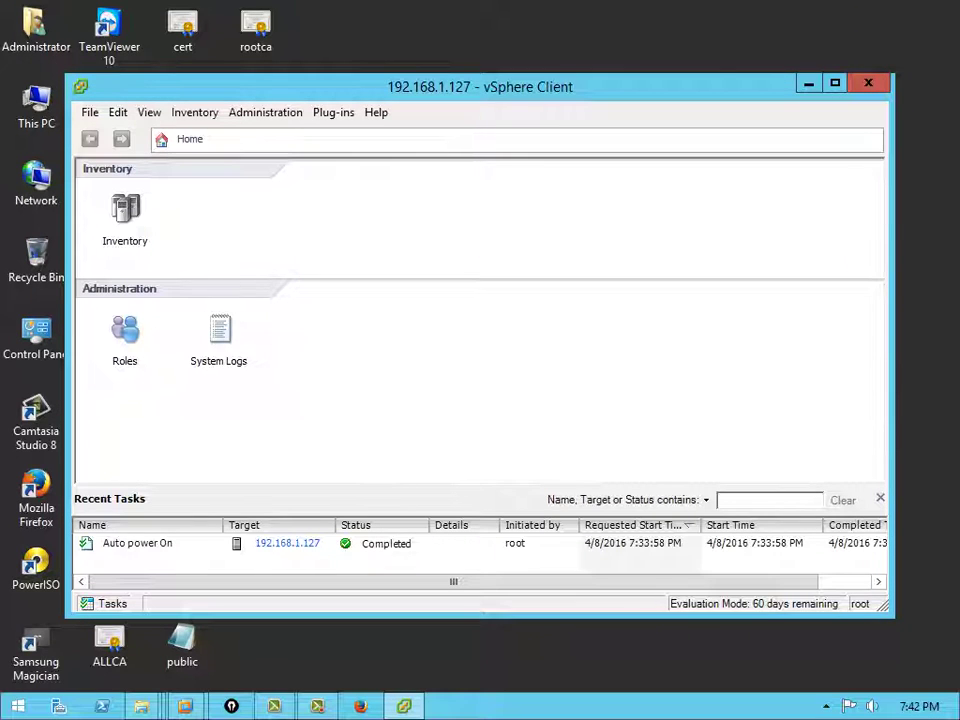
key(super+Up)
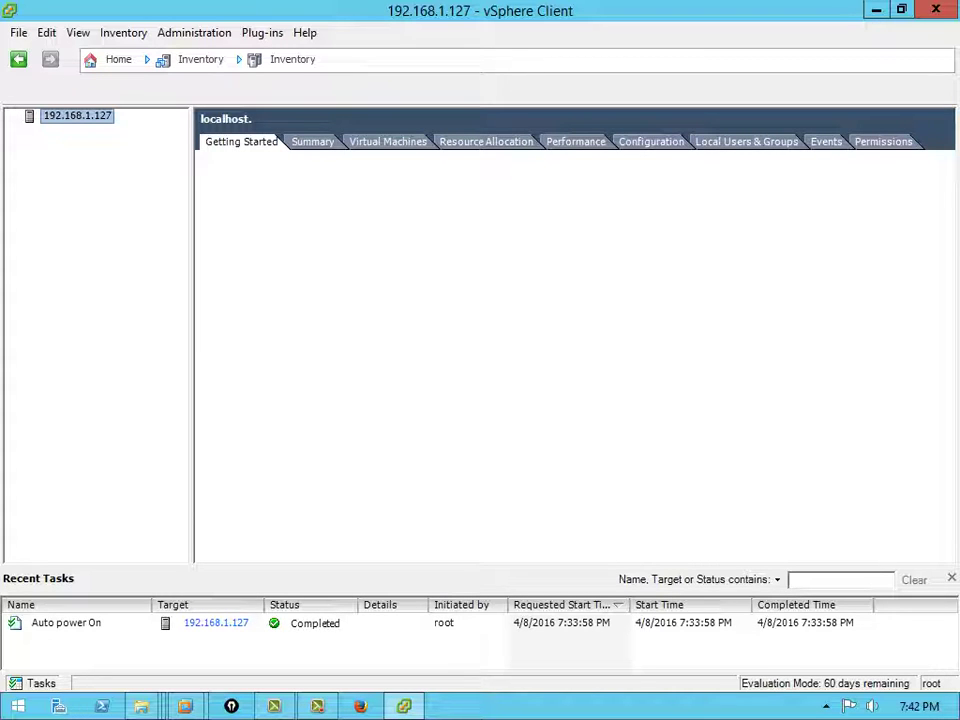
click(312, 141)
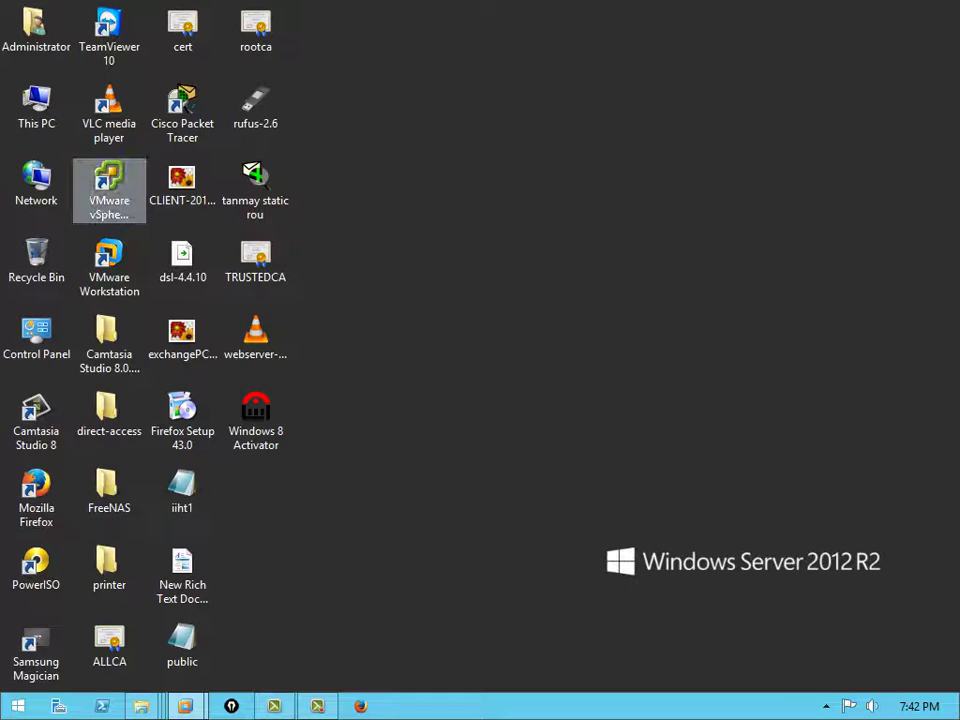
Launch vSphere Client, log in to host 192.168.1.127 as root, and dismiss the evaluation notice
click(109, 185)
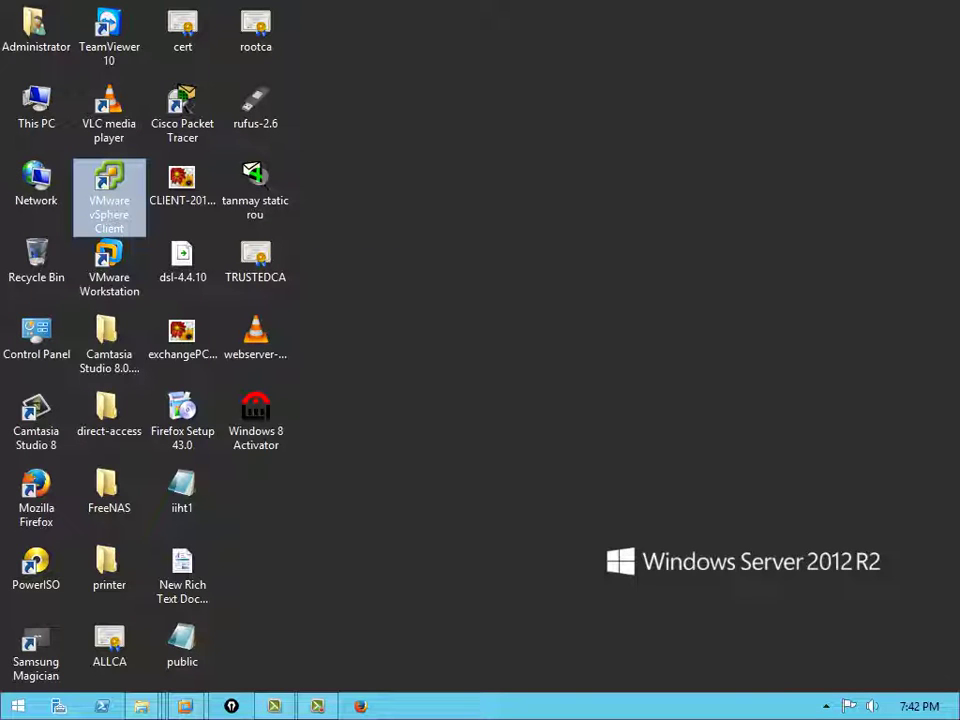
key(Return)
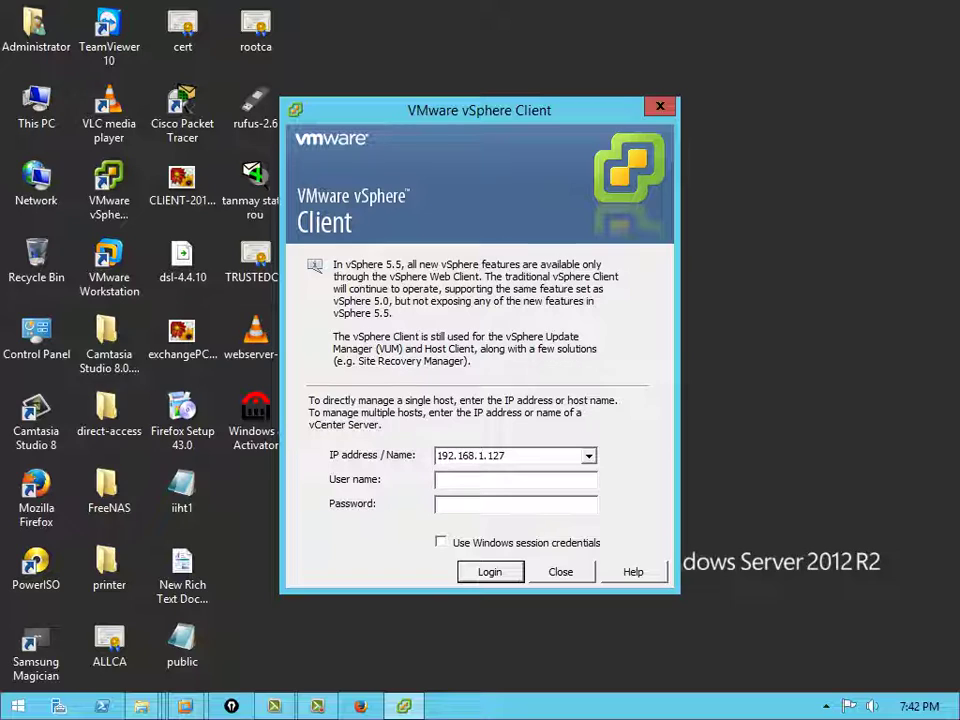
text(root)
key(Tab)
text(********)
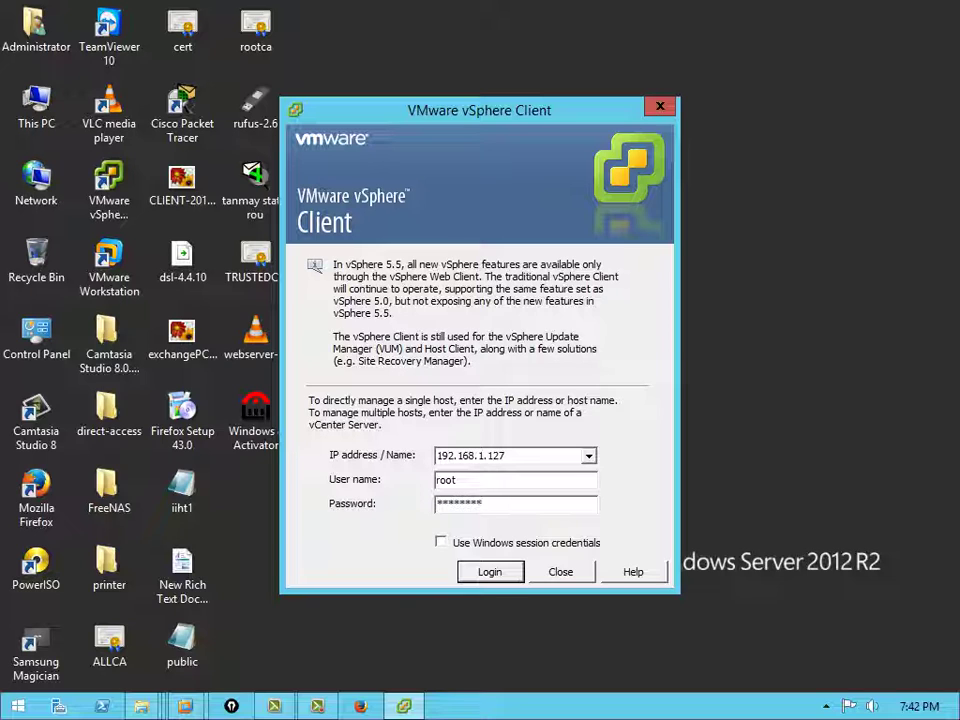
key(Return)
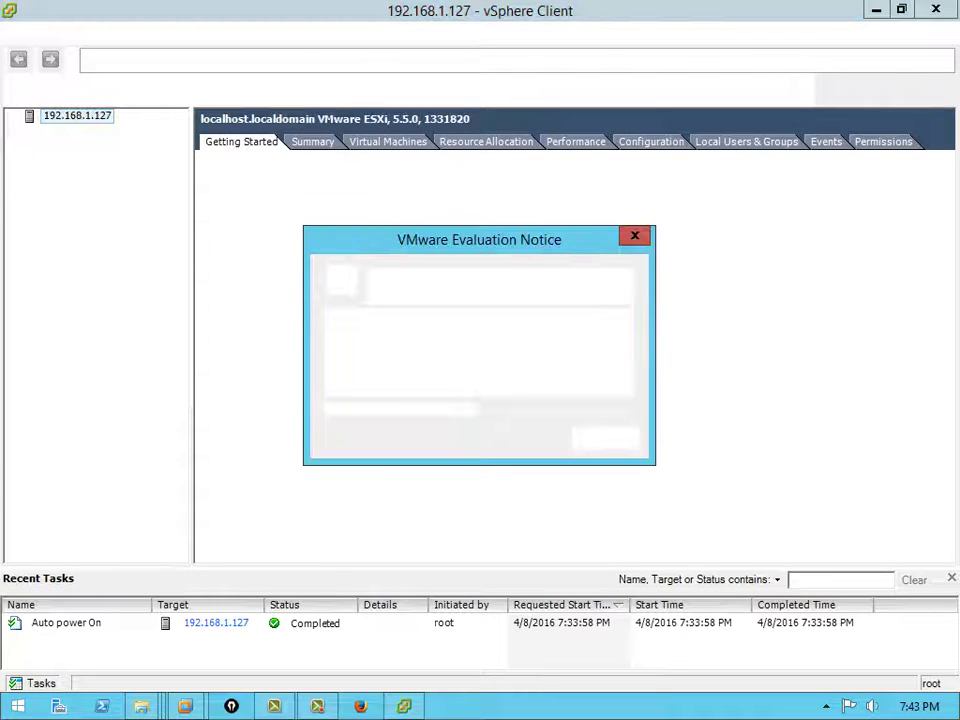
key(Return)
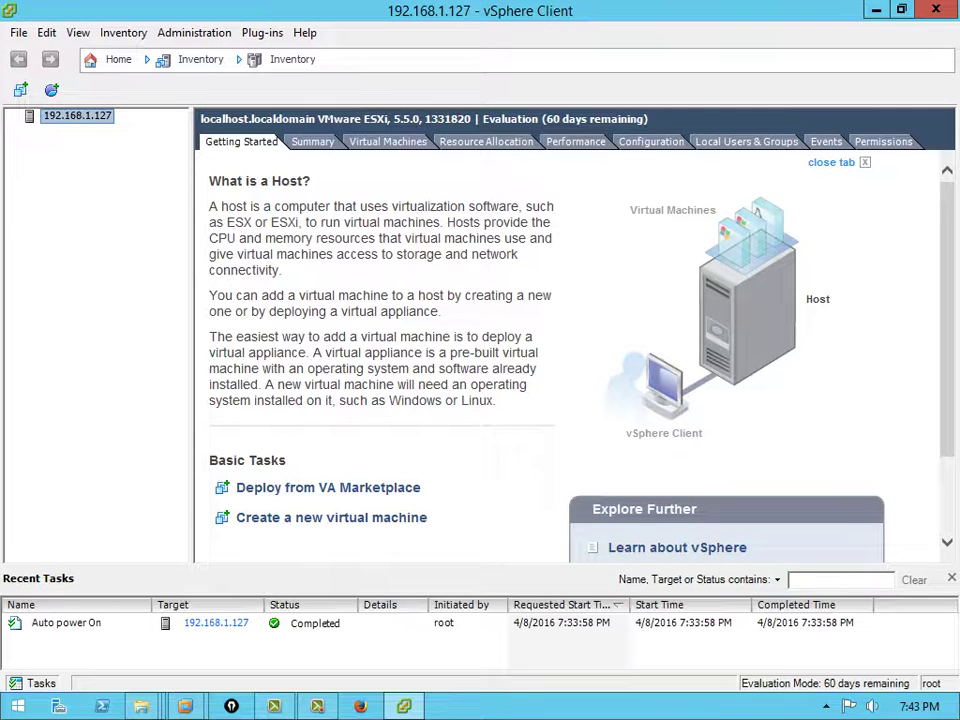
Look through the Inventory, View, Administration, Plug-ins and Edit menus, then close them
click(123, 32)
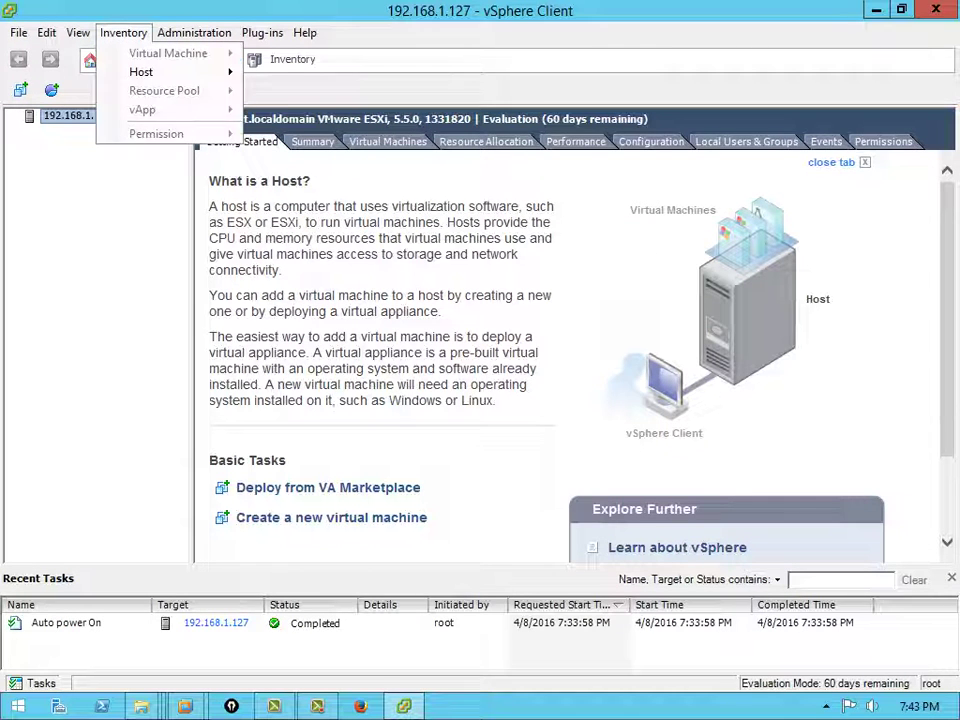
click(123, 32)
click(78, 32)
click(194, 32)
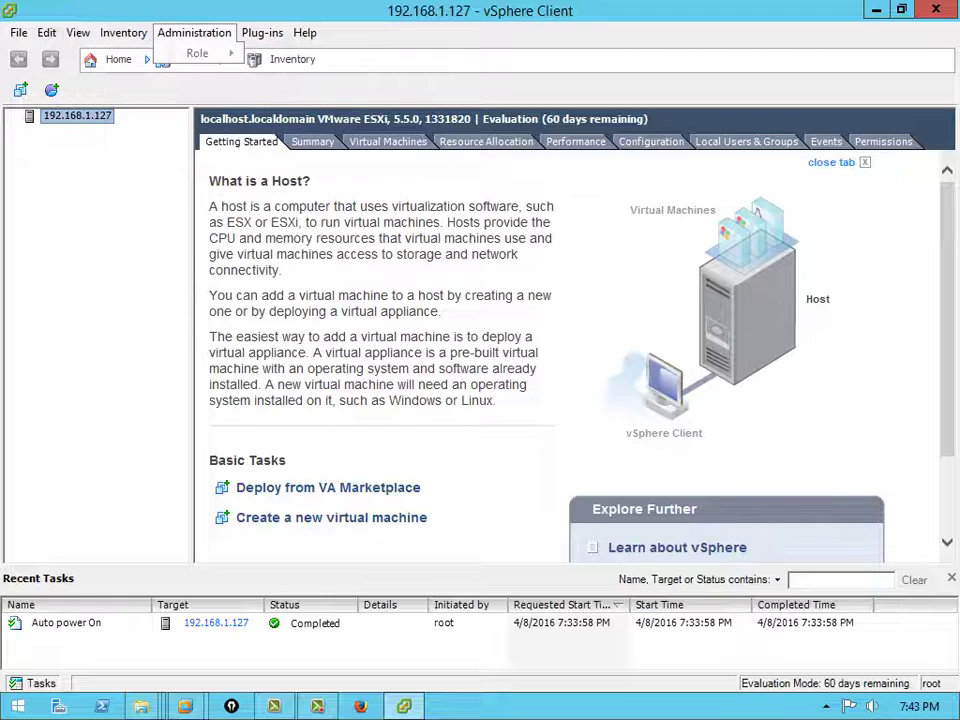
key(Right)
key(Left)
key(Left)
key(Left)
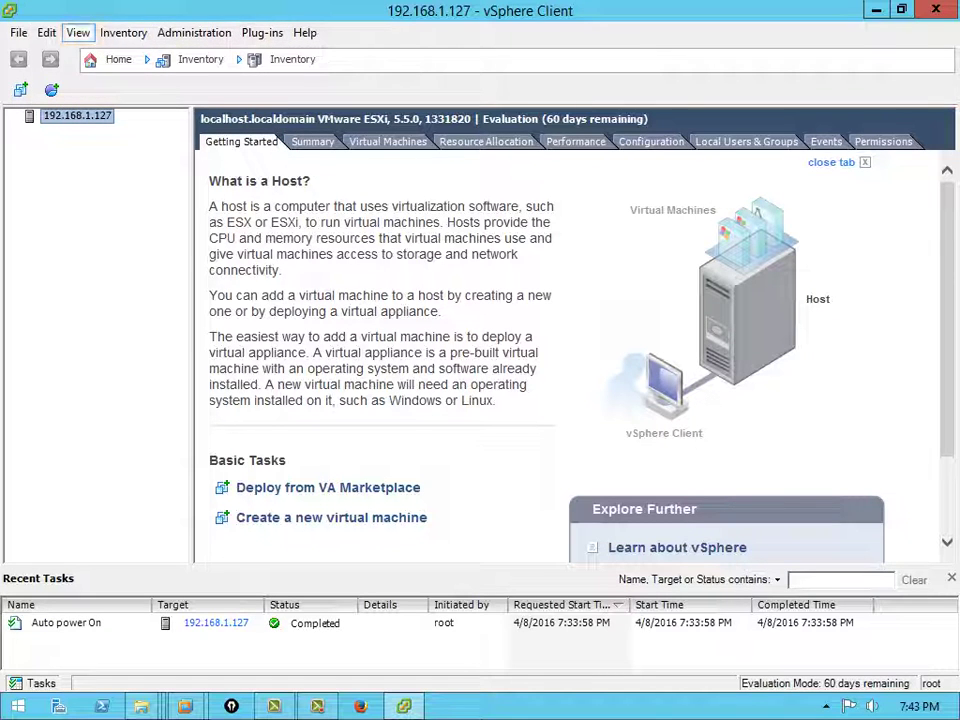
key(Left)
key(Escape)
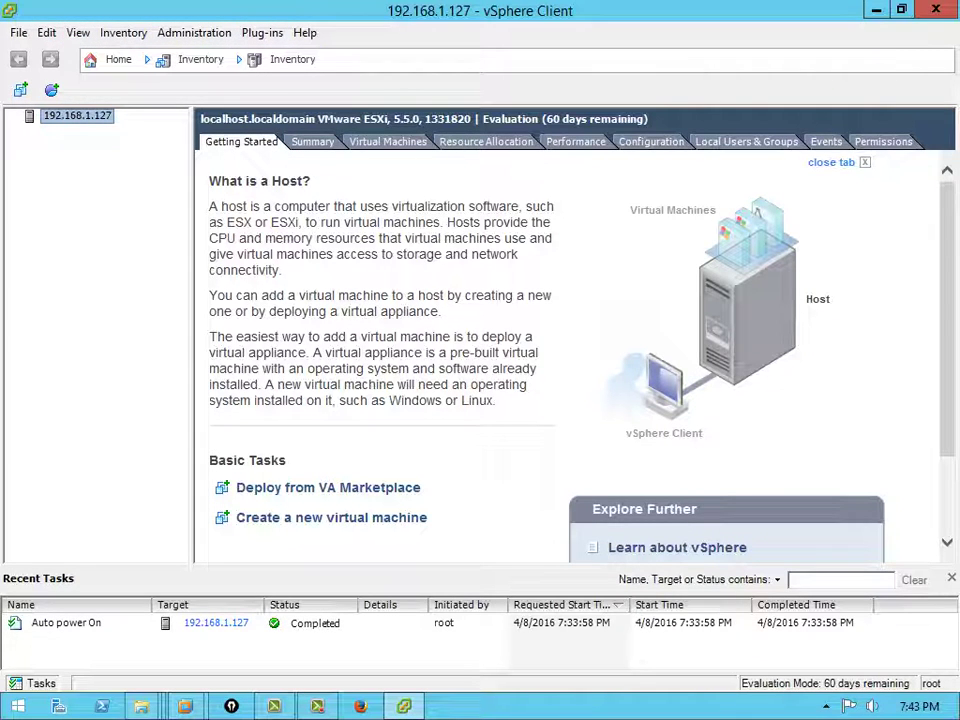
Minimize vSphere Client to the desktop and bring up the VMware Workstation window previews
key(super+d)
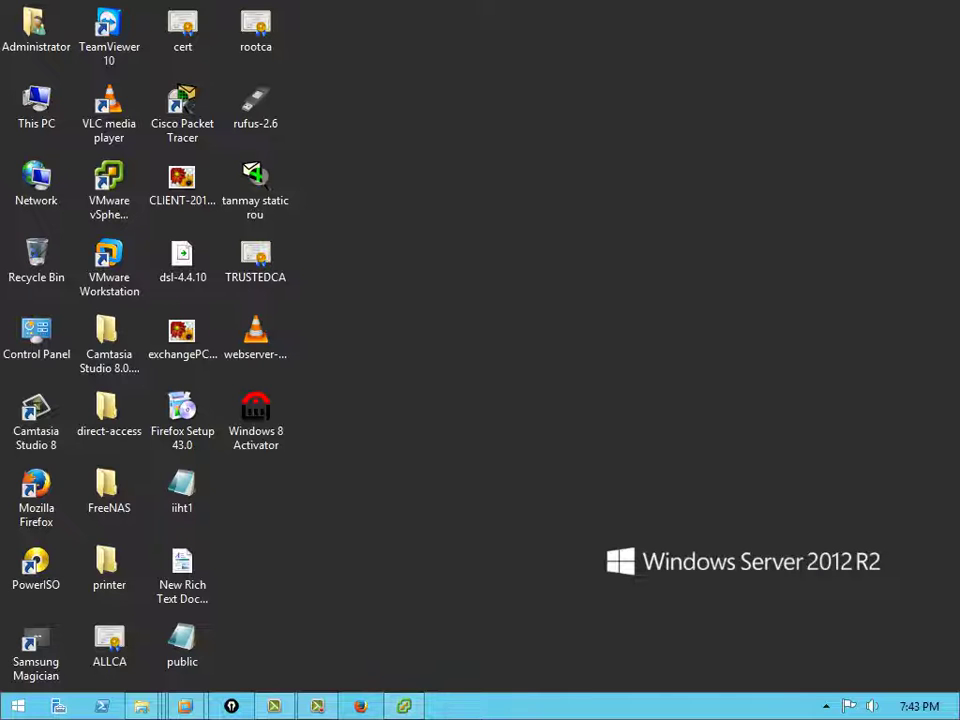
click(182, 185)
click(182, 262)
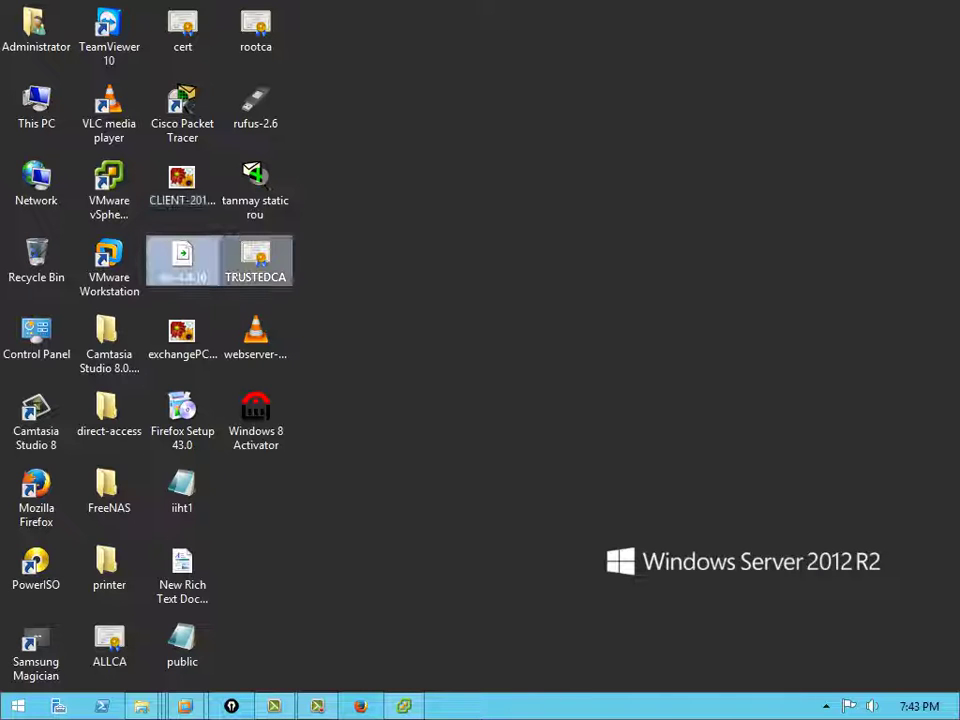
Check which ISO image the ESXi1 VM's CD/DVD (IDE) drive uses, then close its settings unchanged
click(185, 706)
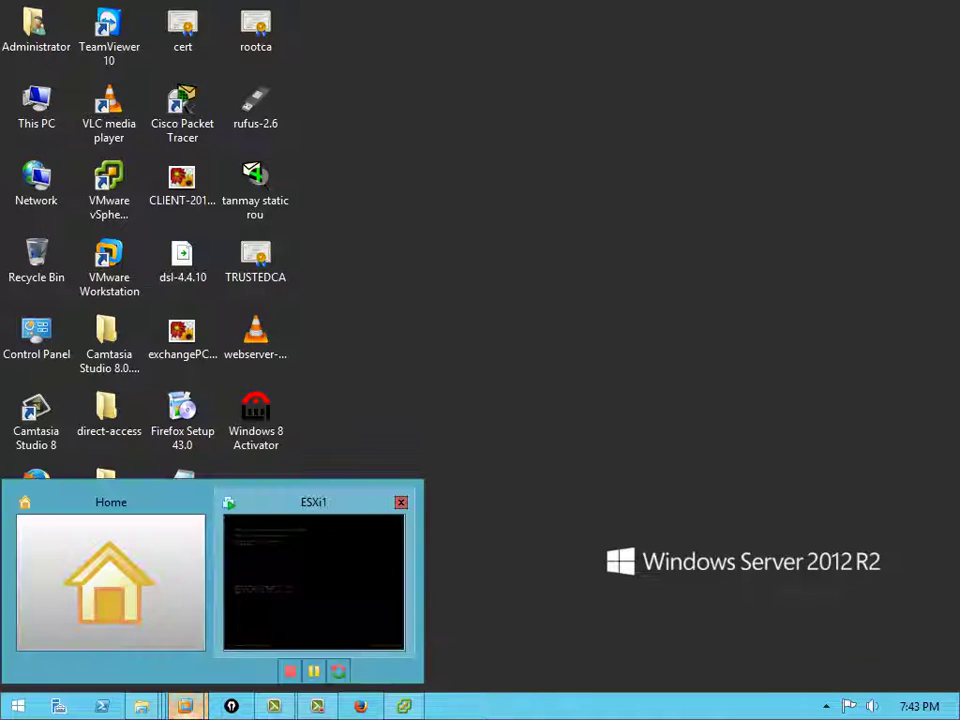
click(315, 575)
click(222, 40)
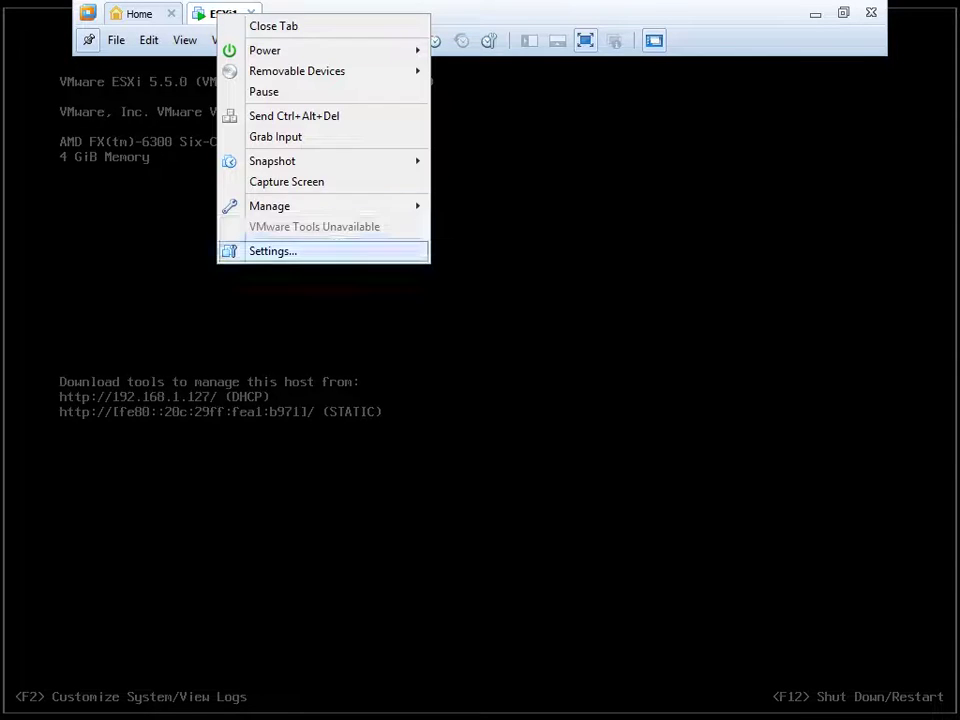
click(273, 251)
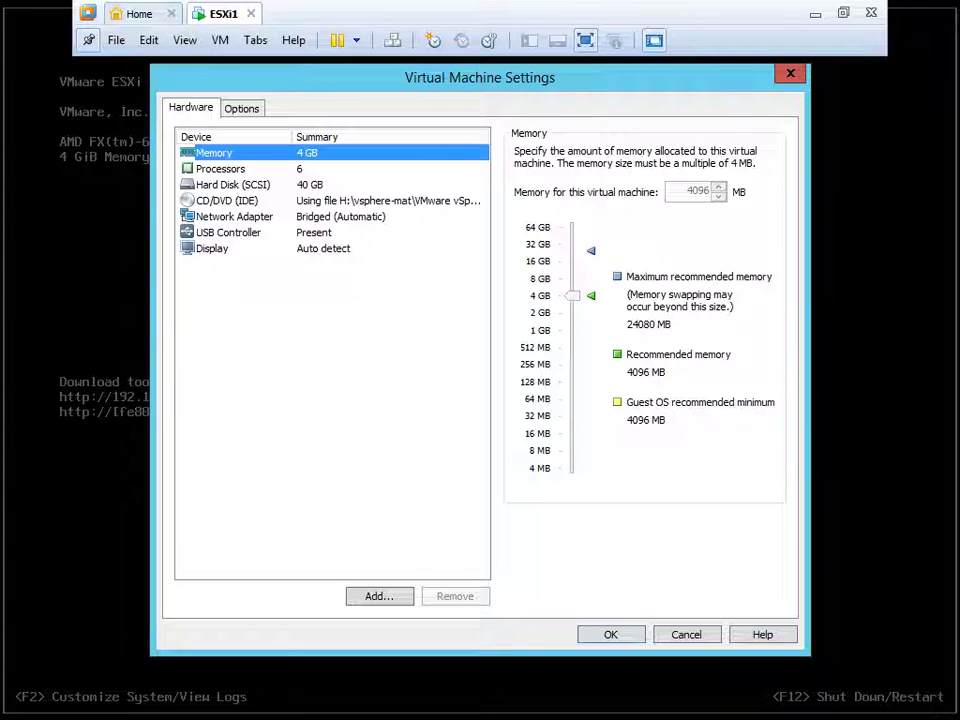
click(227, 200)
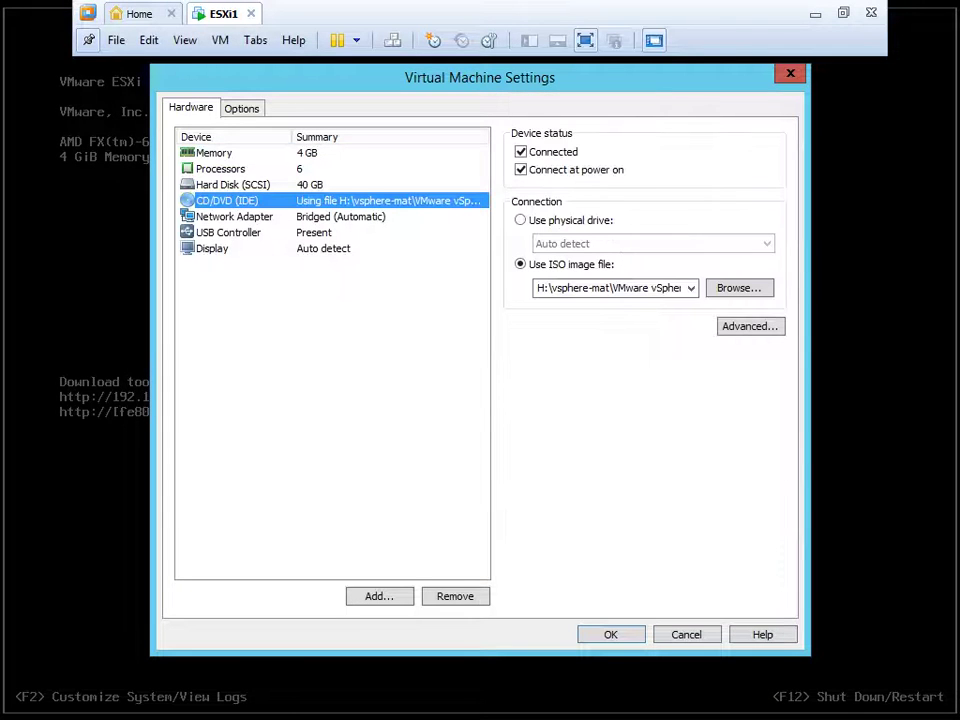
click(610, 288)
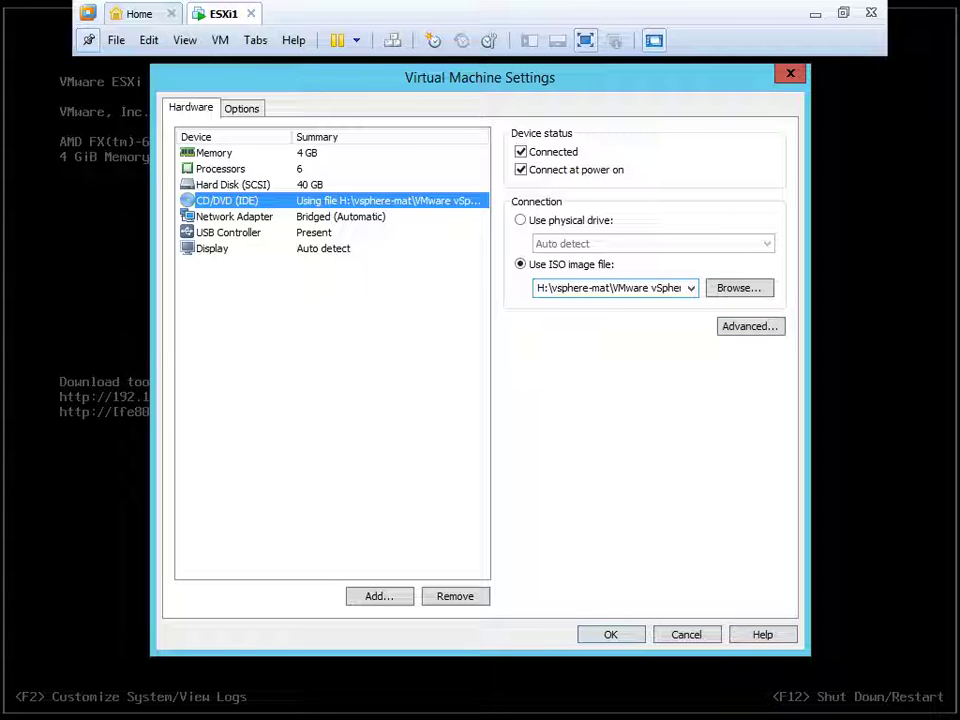
key(Return)
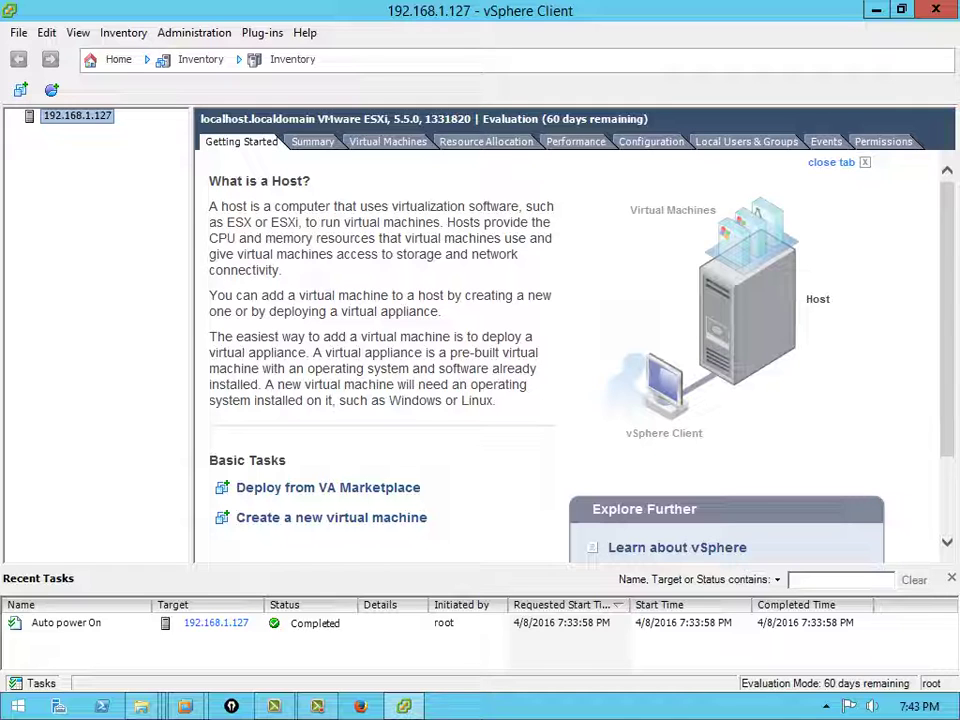
Open datastore1 in the Datastore Browser from the host's Configuration > Storage view
key(shift+F10)
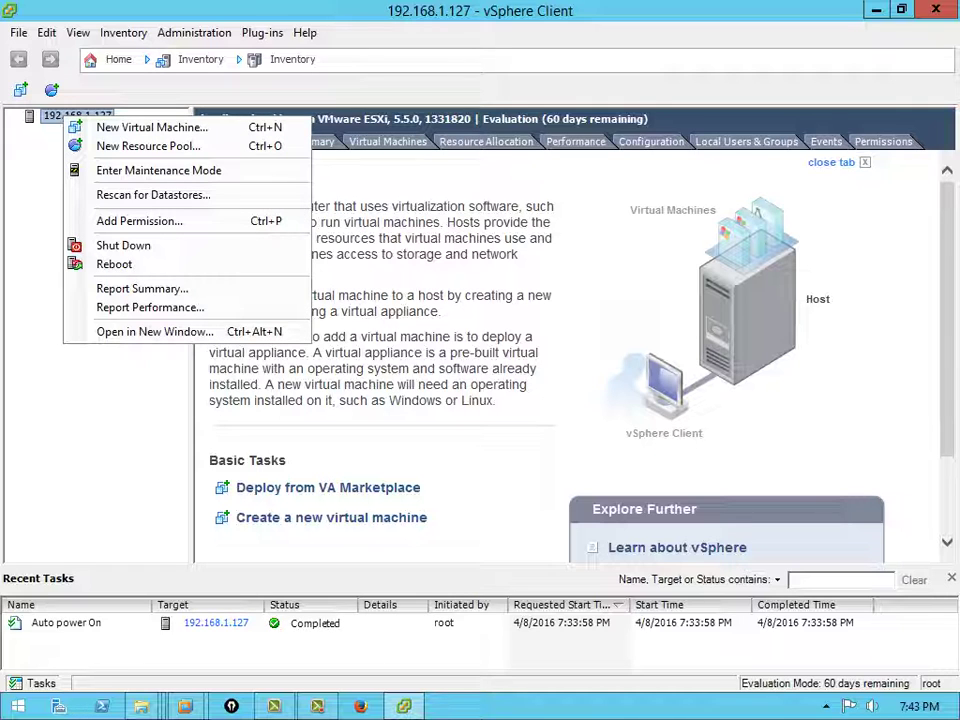
key(Escape)
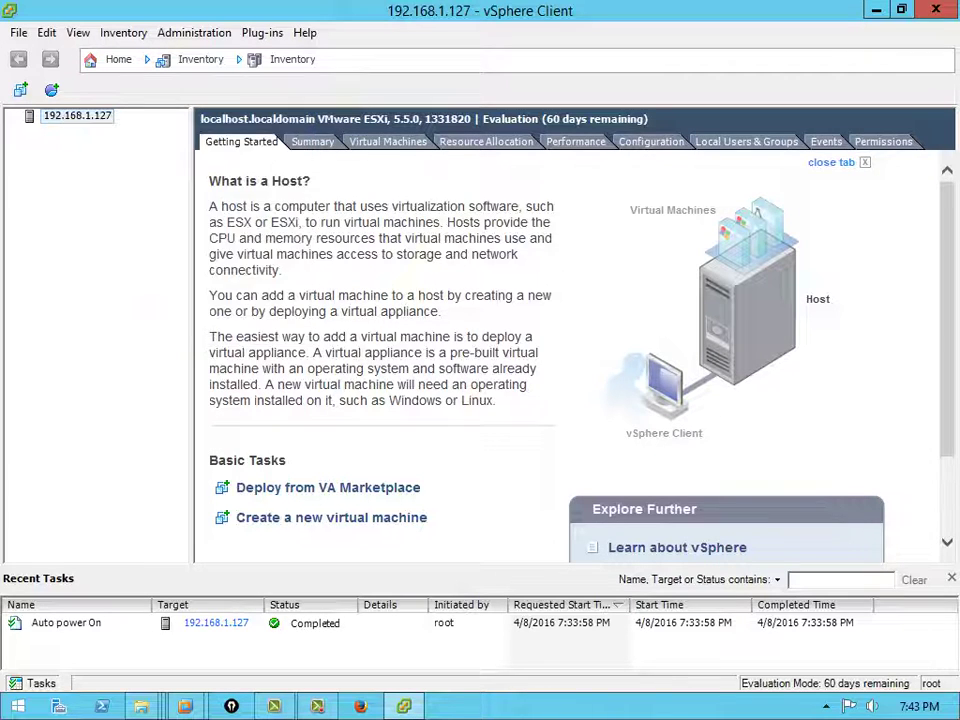
click(575, 141)
key(ctrl+Tab)
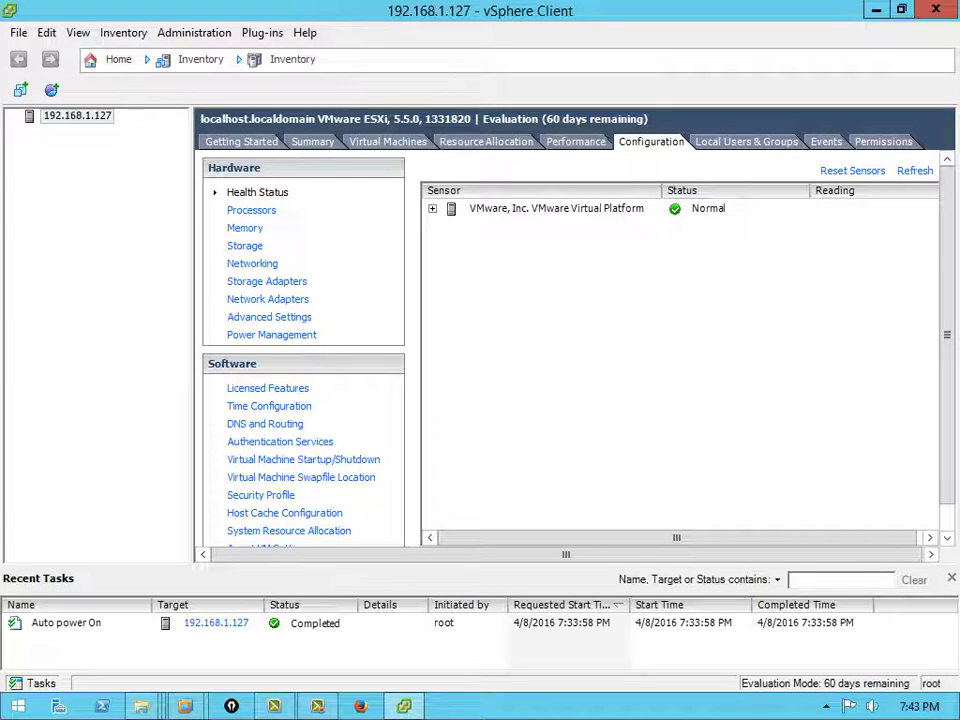
click(244, 245)
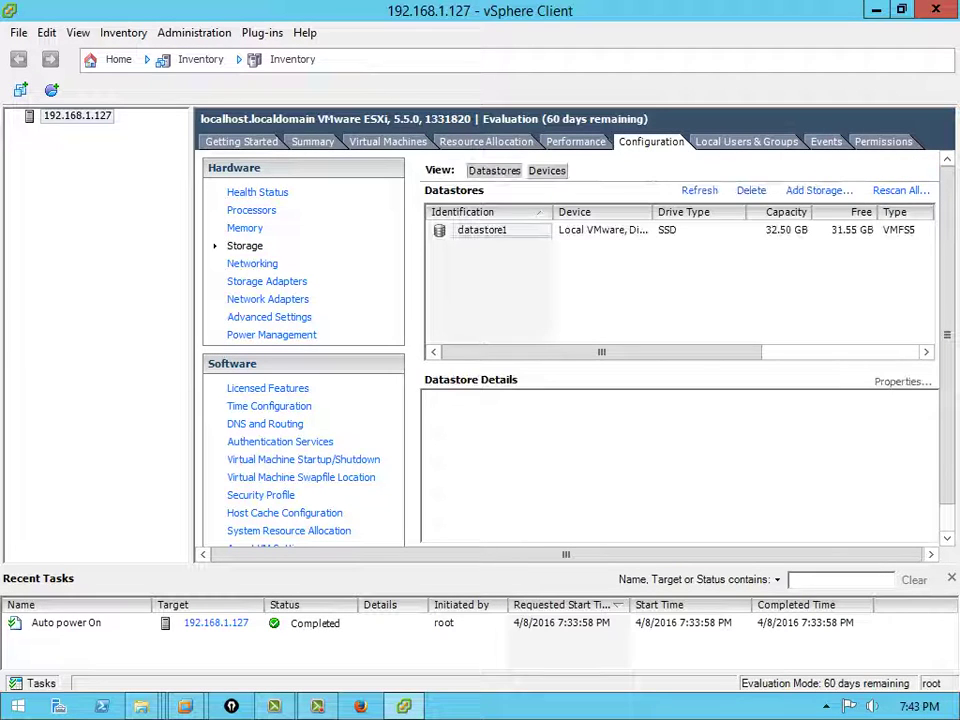
click(500, 230)
right_click(505, 232)
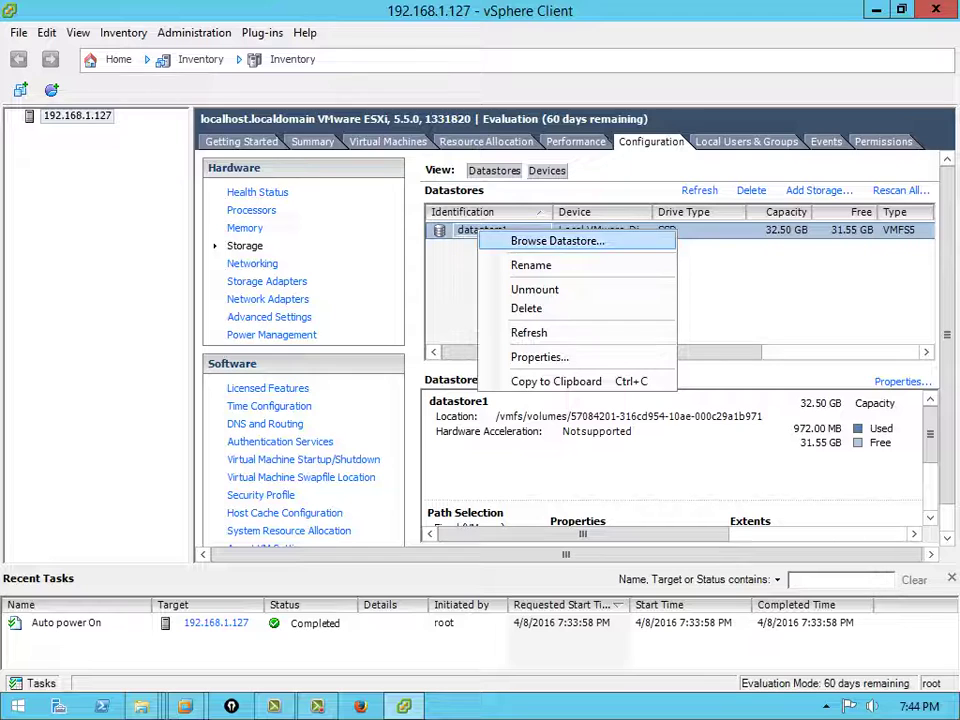
click(557, 241)
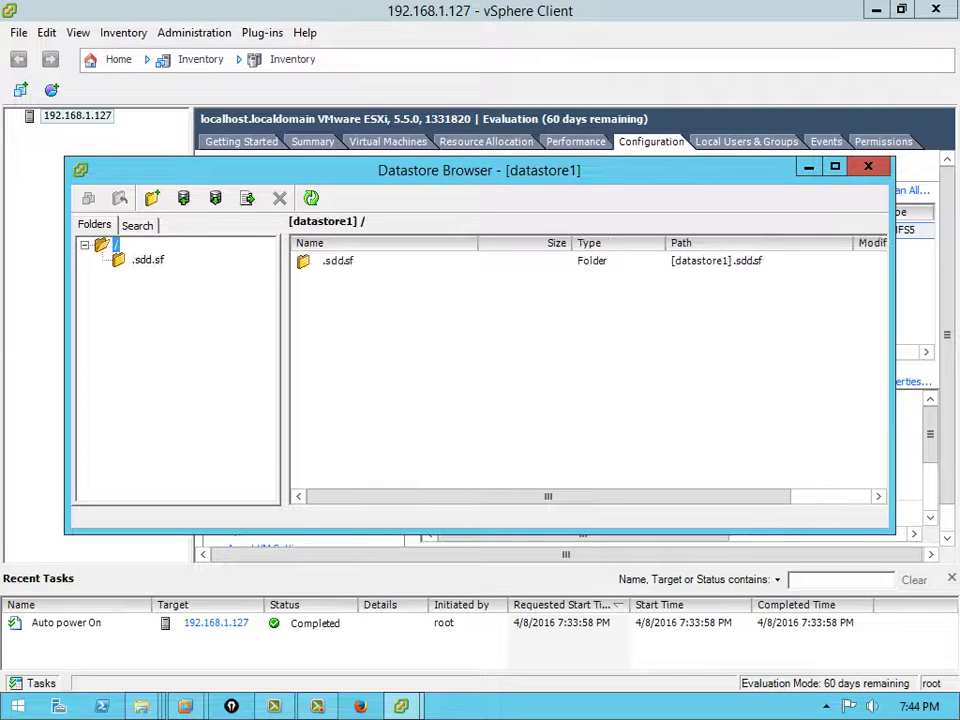
Upload dsl-4.4.10.iso from the Desktop to datastore1 and select it to check its size
click(247, 197)
click(236, 221)
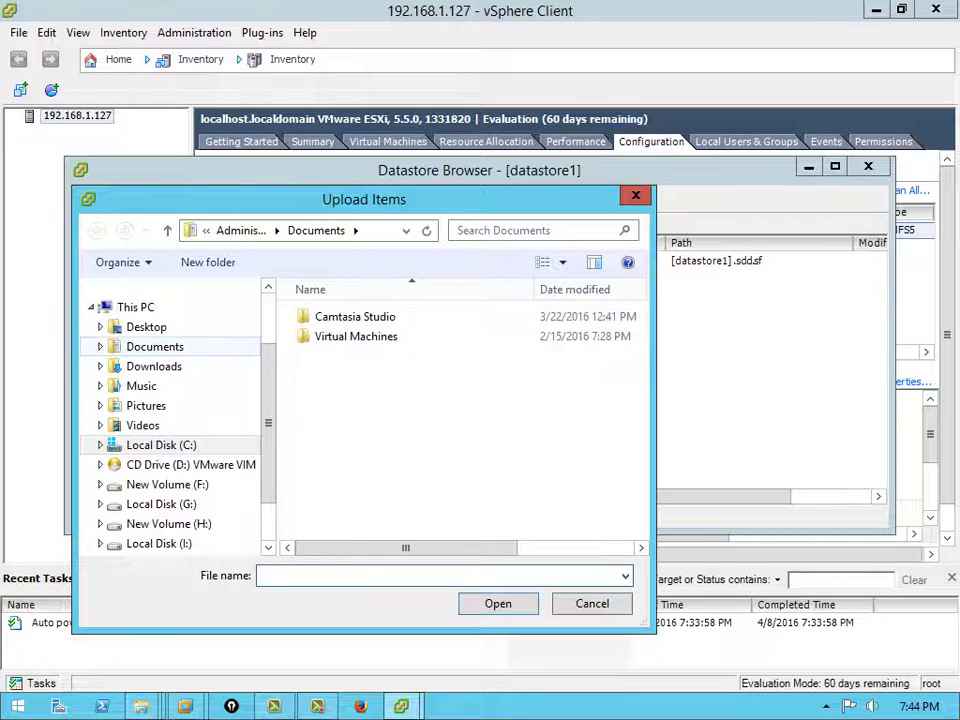
click(146, 327)
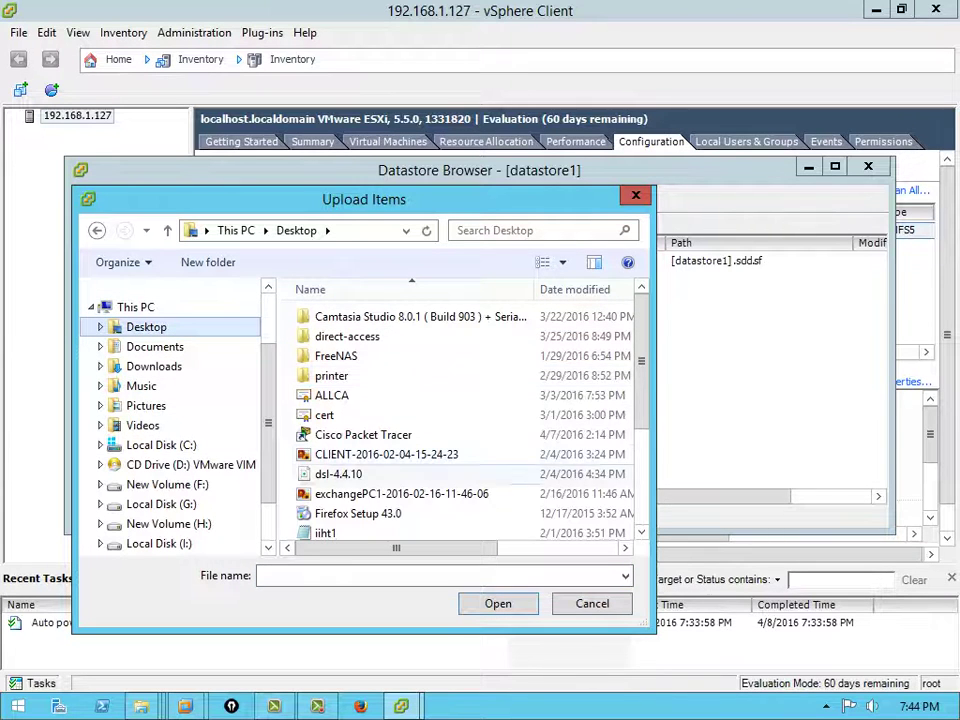
click(338, 474)
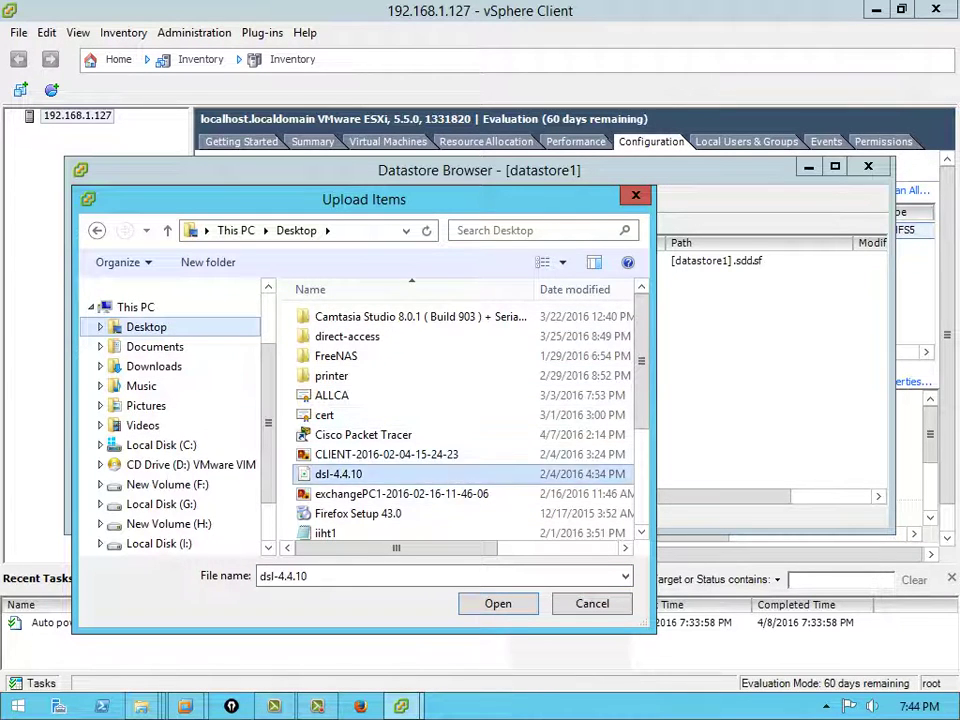
click(498, 603)
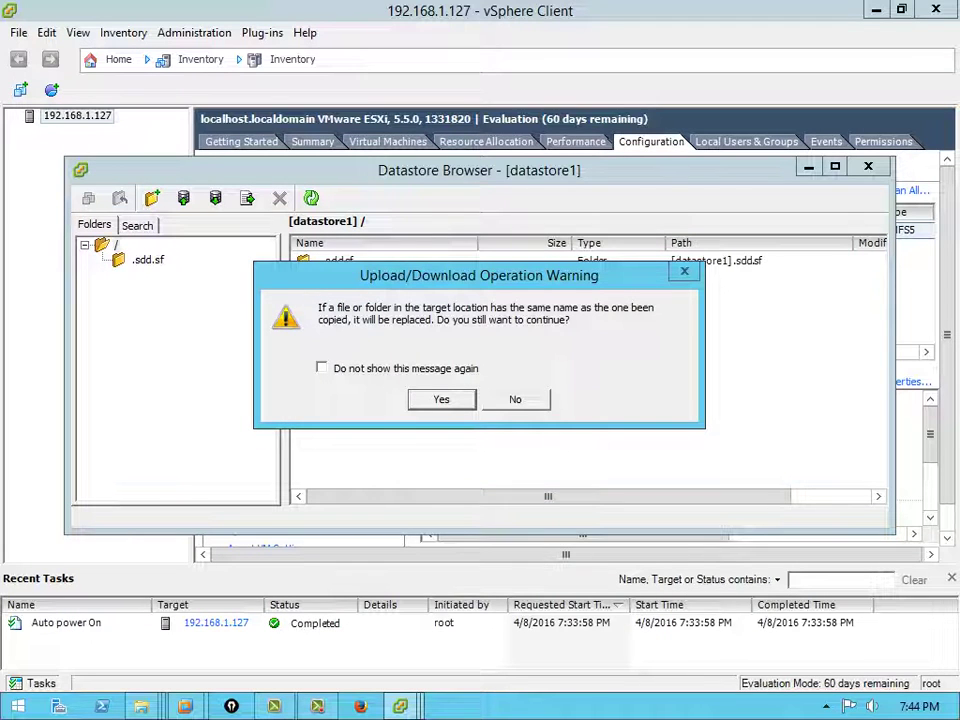
key(Return)
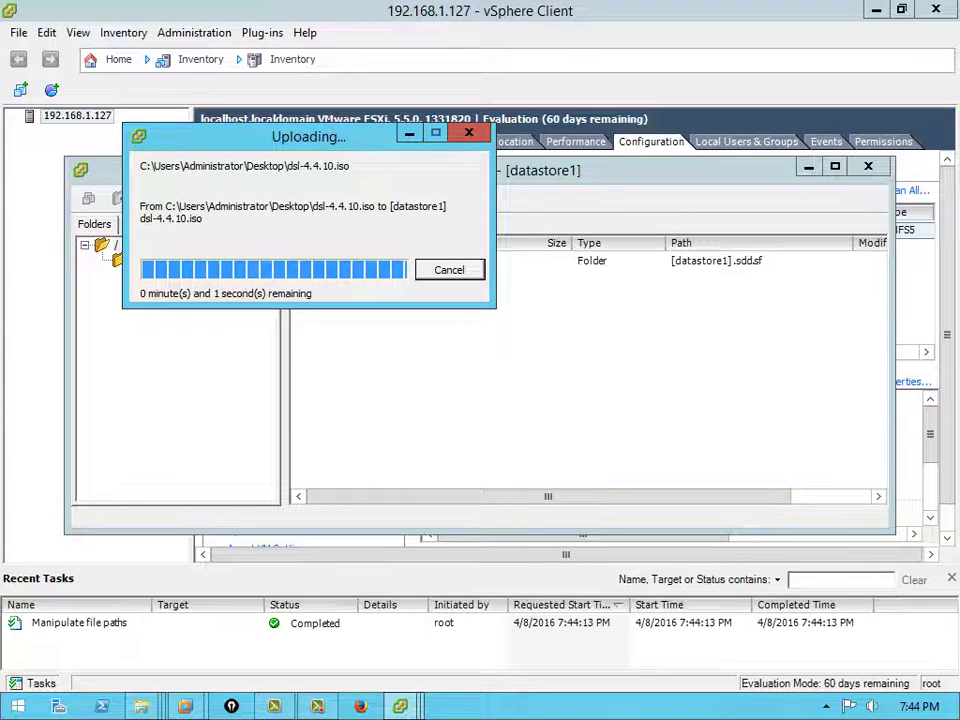
click(352, 277)
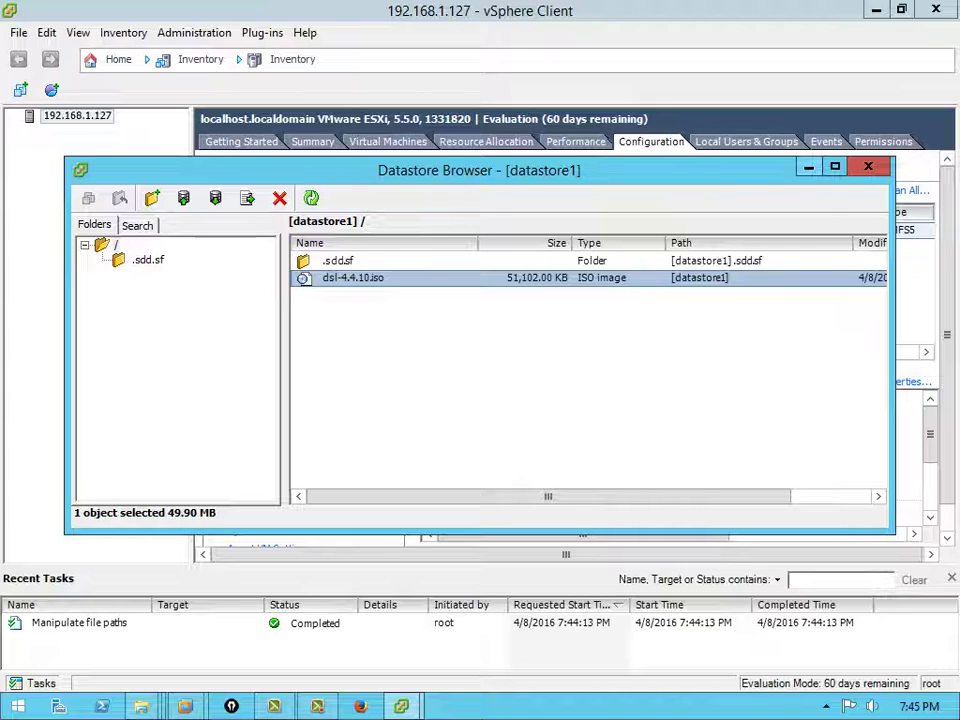
Start a Custom new virtual machine on host 192.168.1.127 named vm1
click(808, 167)
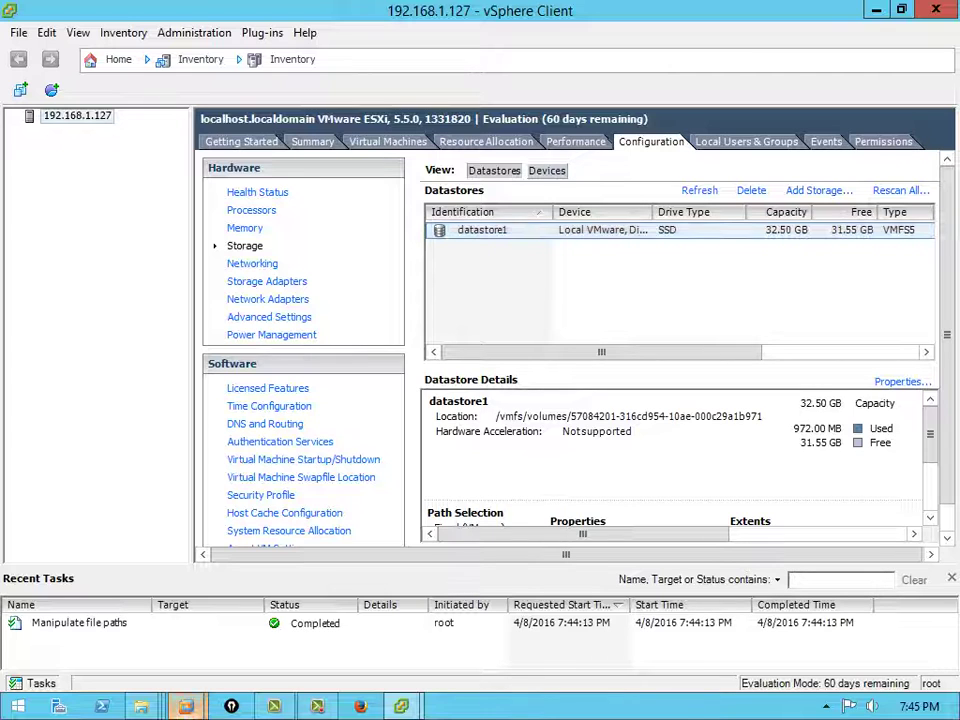
mouse_move(185, 706)
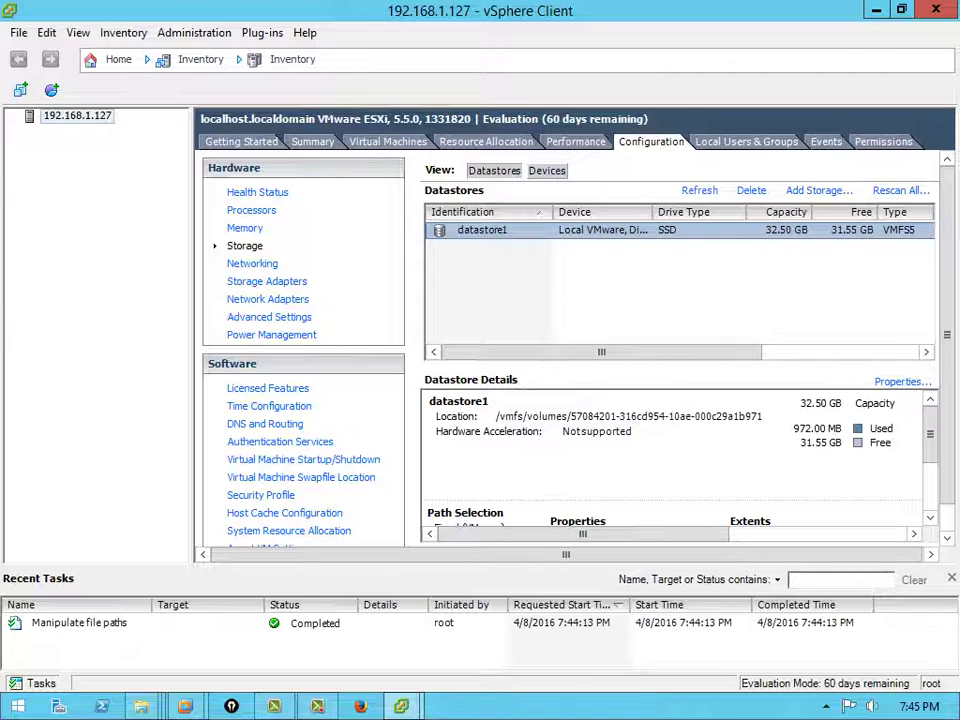
right_click(80, 116)
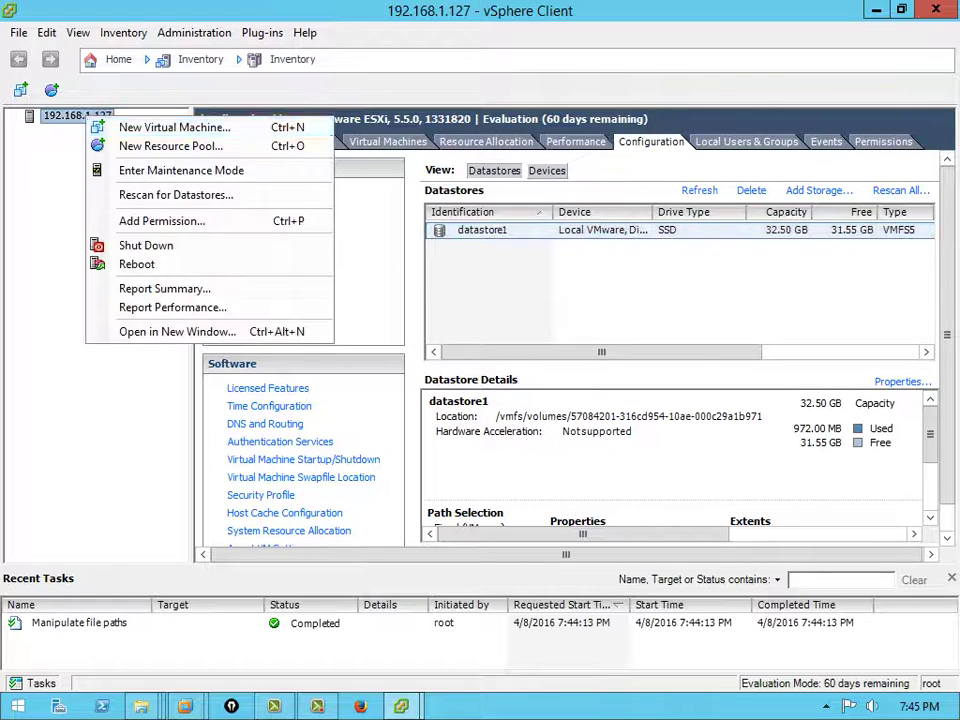
key(Escape)
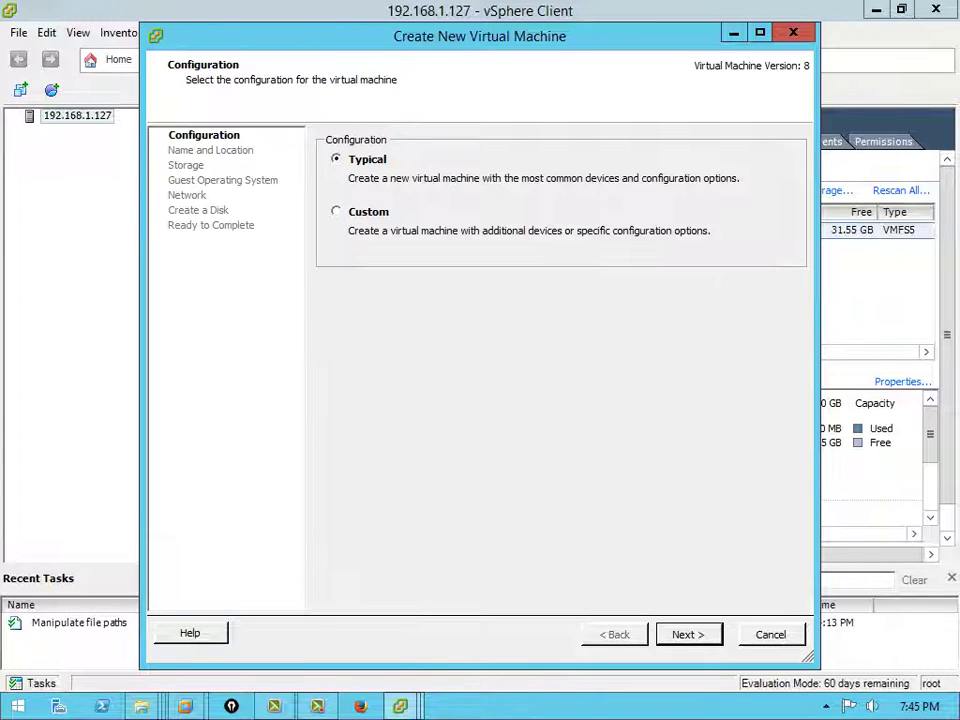
key(Down)
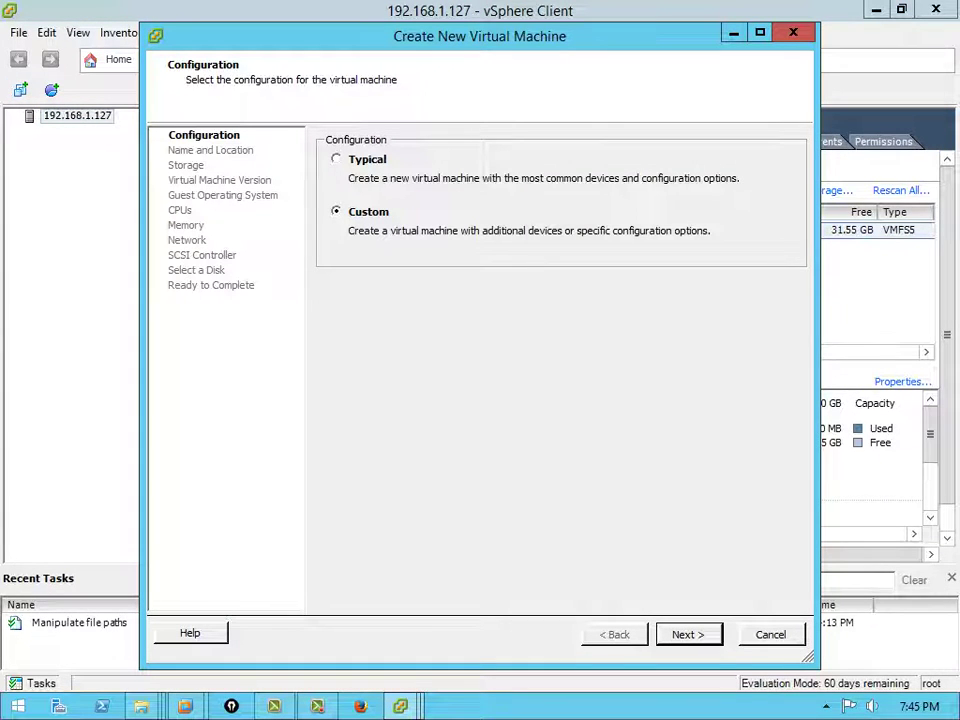
key(Return)
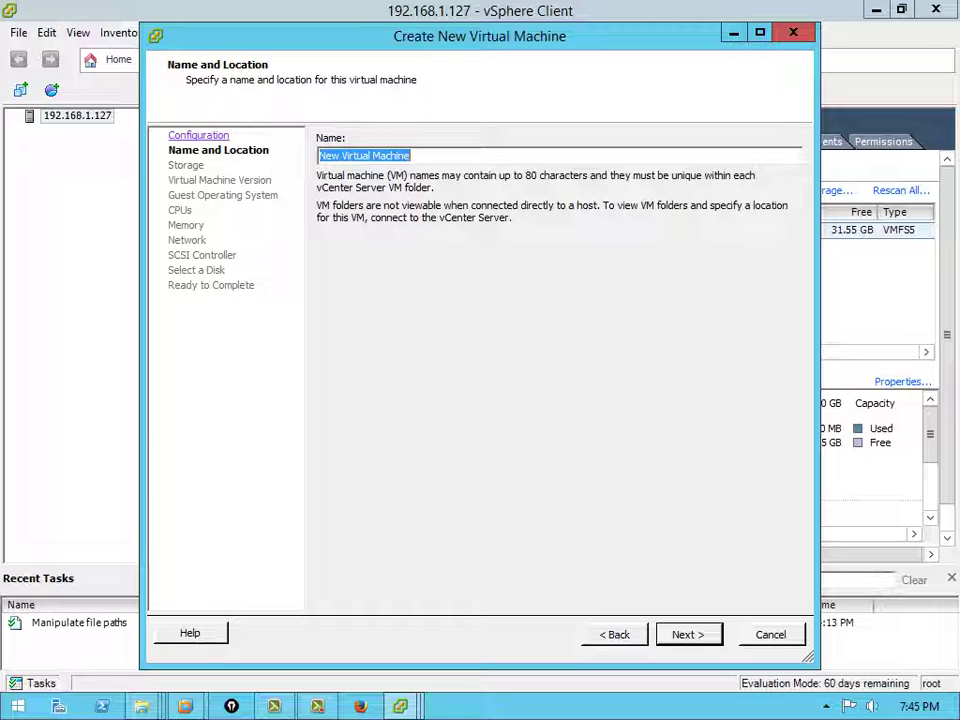
text(vm1)
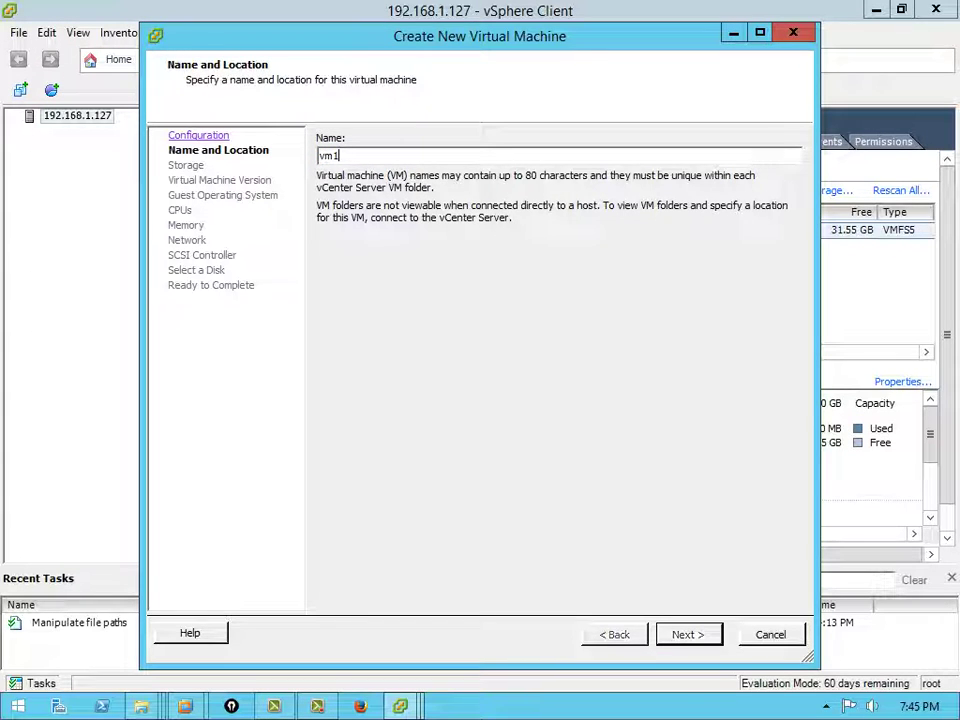
key(Return)
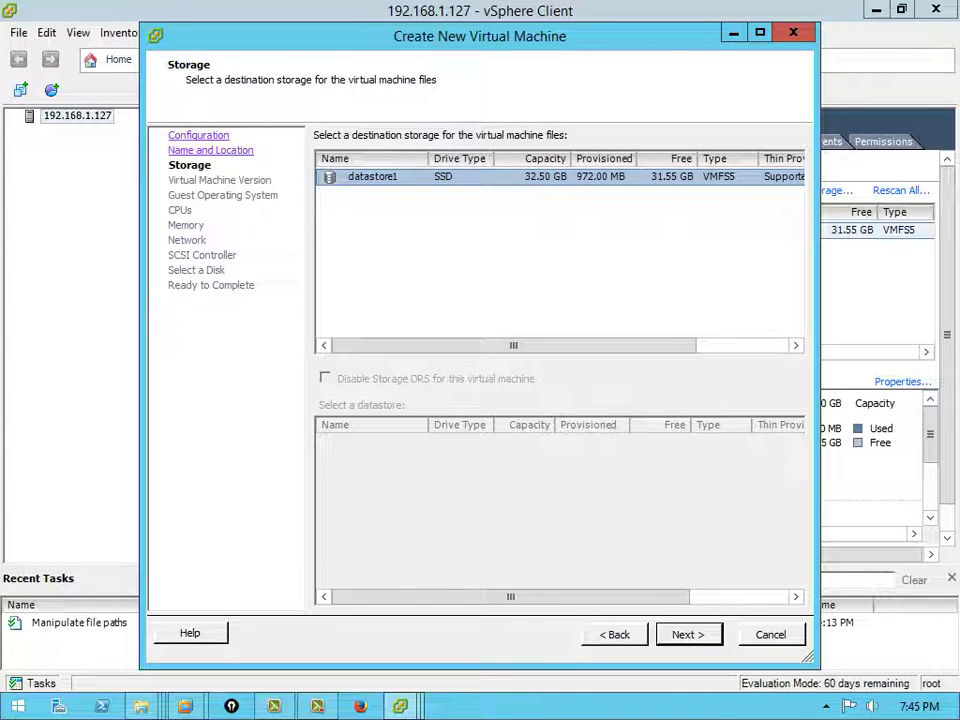
Keep datastore1 and VM version 8, and set the guest OS to Linux > Other Linux (32-bit)
key(Return)
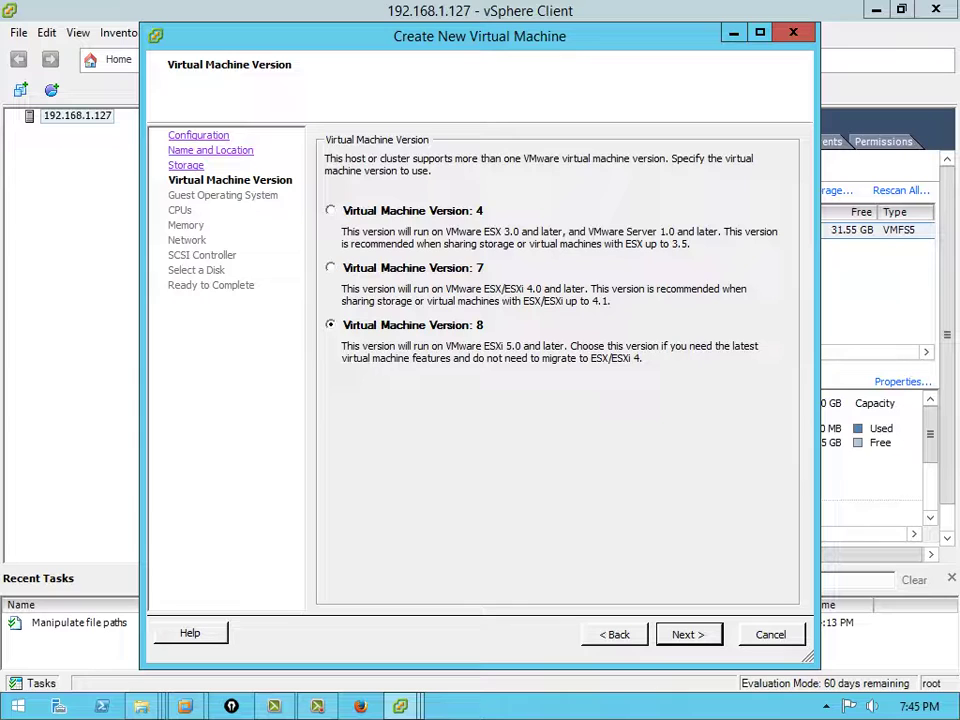
key(Return)
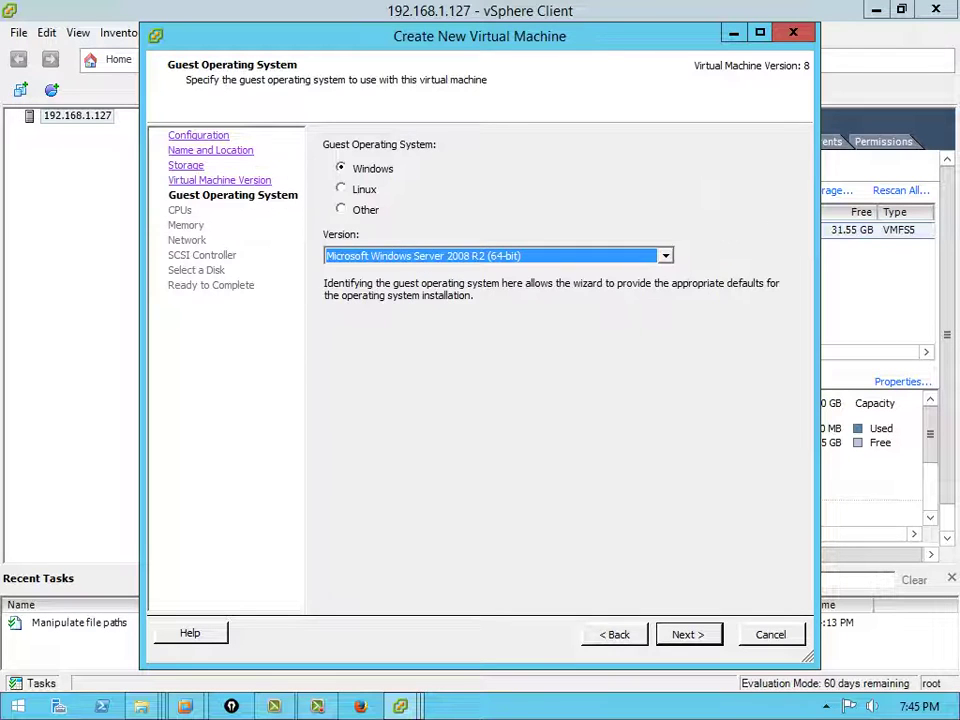
key(alt+Down)
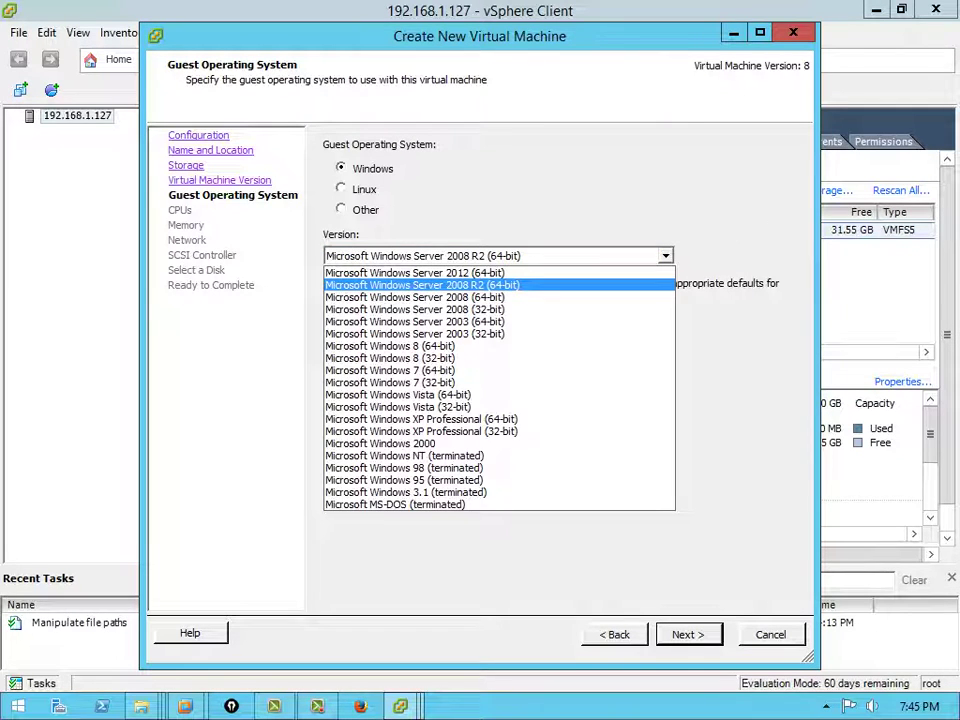
key(Escape)
key(alt+l)
key(alt+Down)
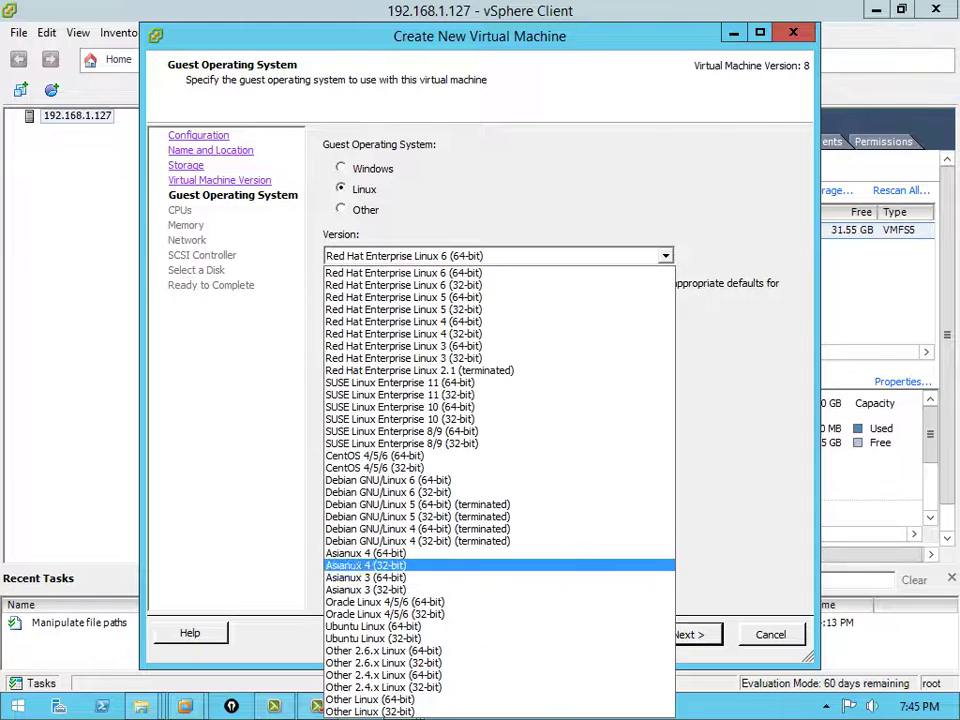
key(Return)
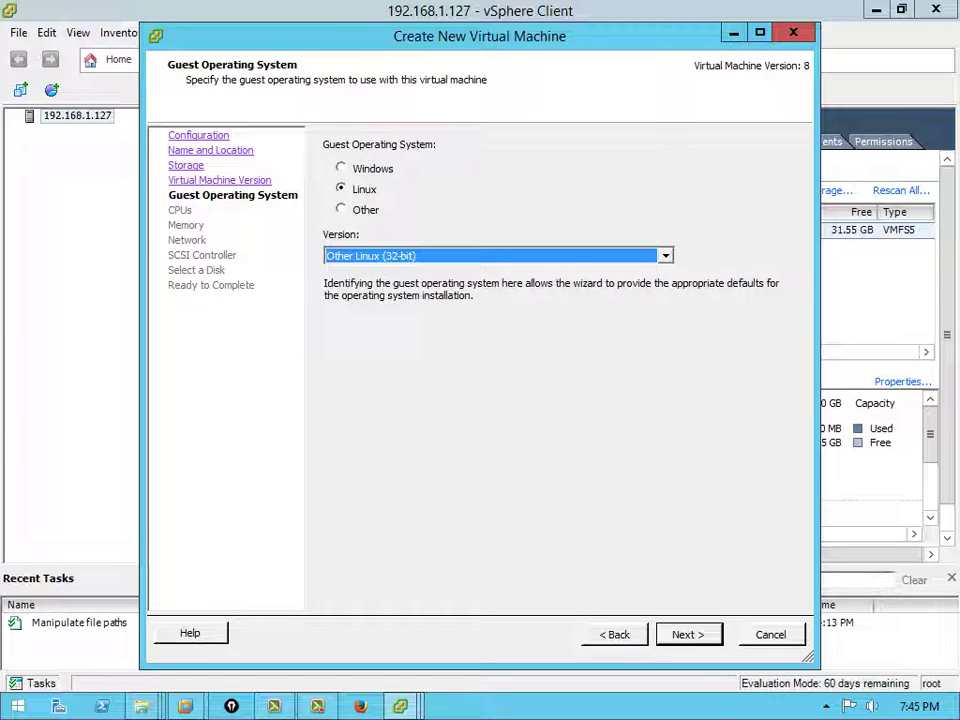
key(Return)
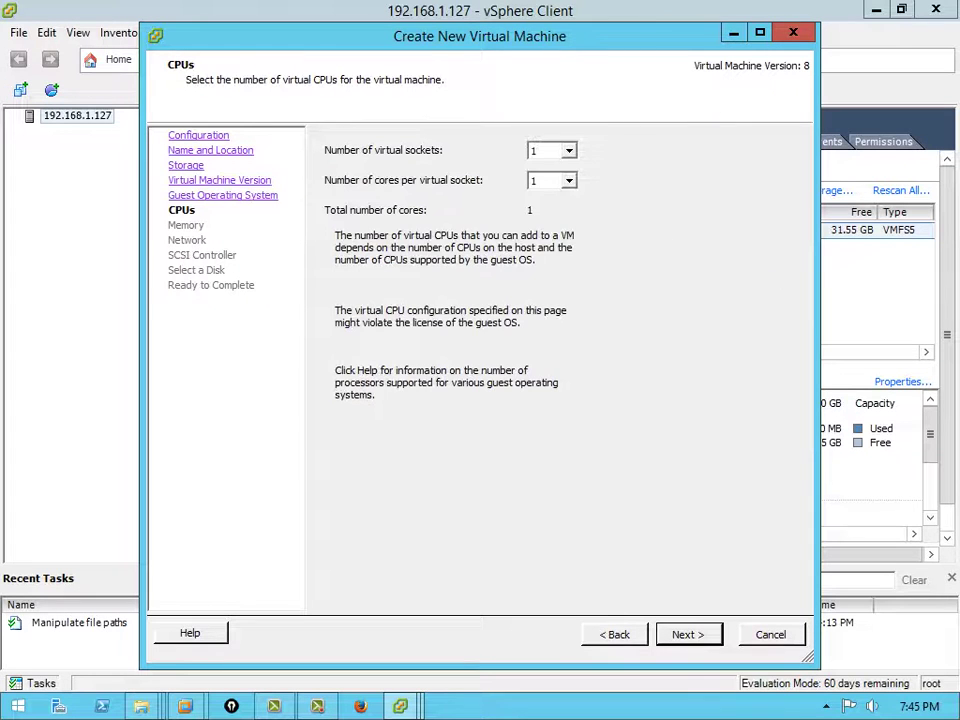
Keep 1 CPU, default memory, network and LSI Logic Parallel, and make the new 8 GB disk thin provisioned
key(alt+Down)
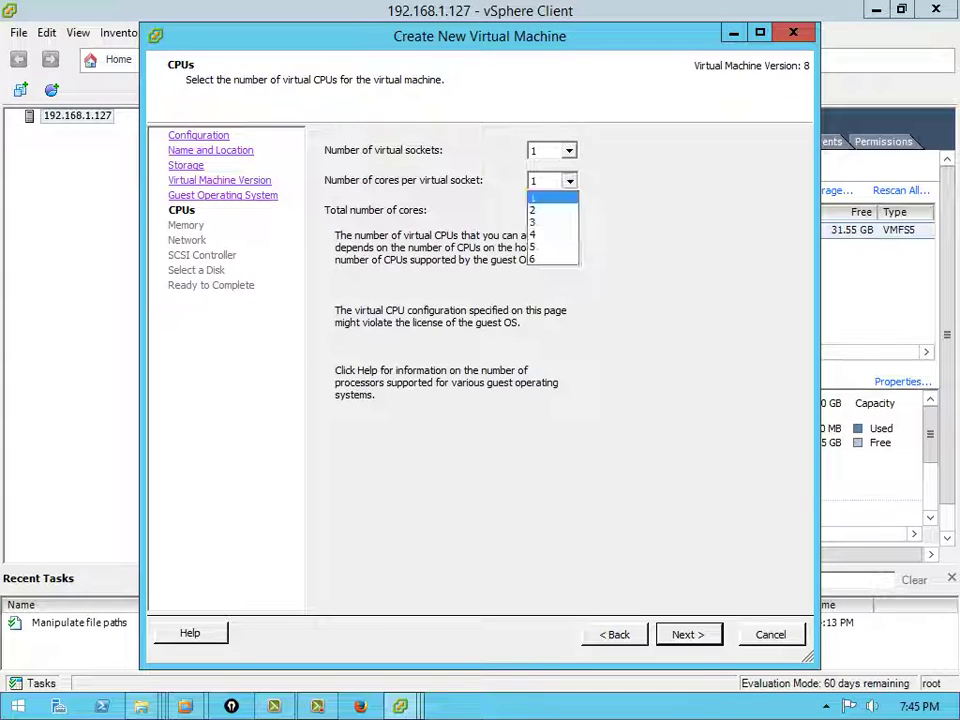
key(Return)
key(Return)
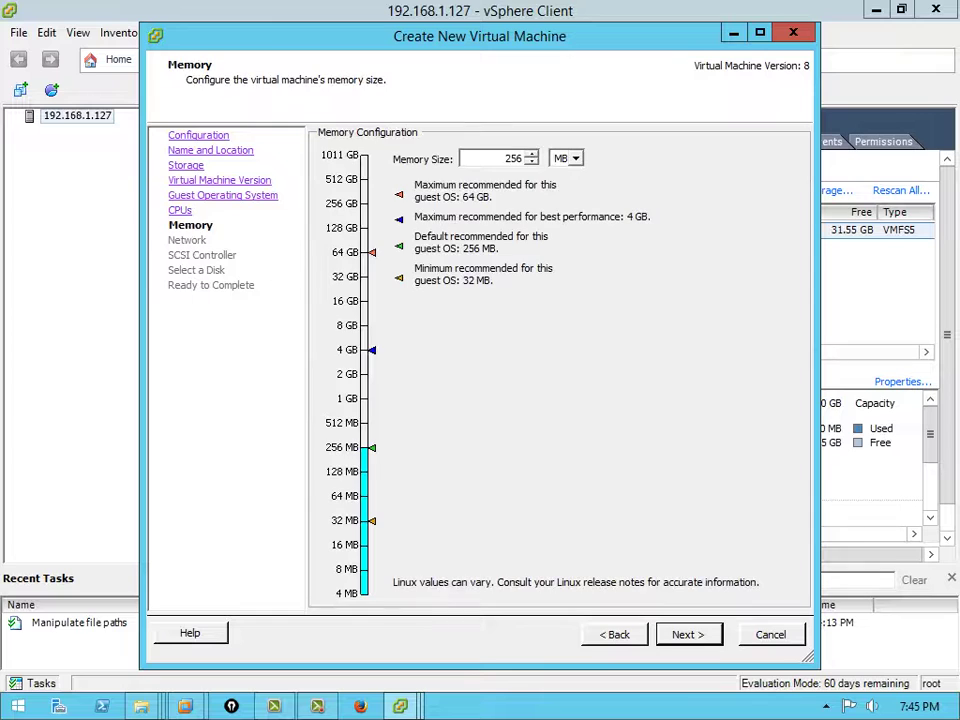
key(Return)
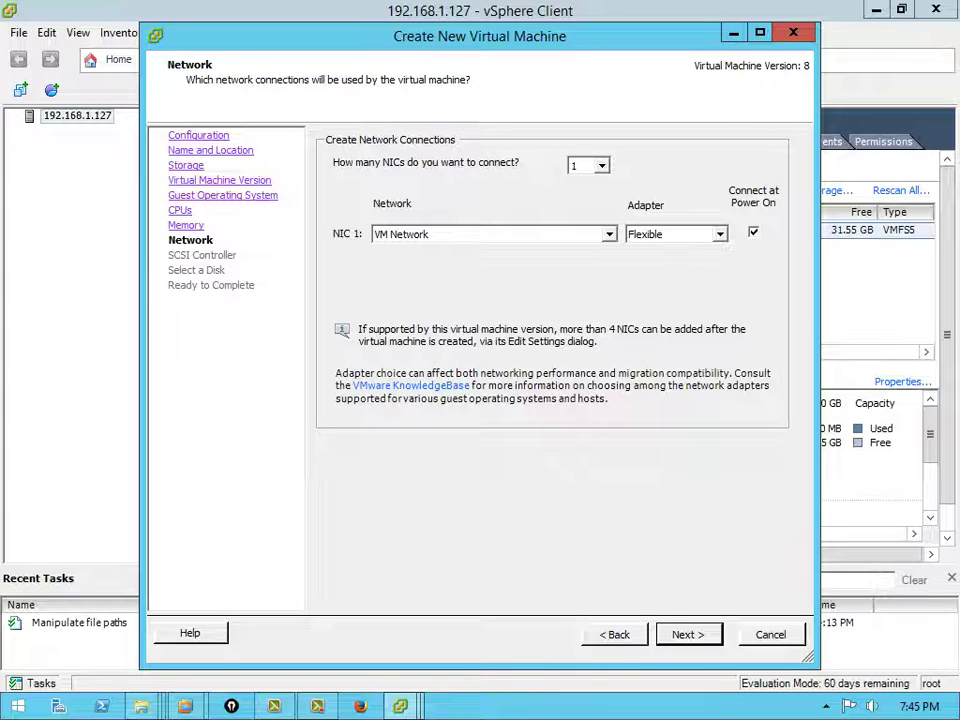
key(Return)
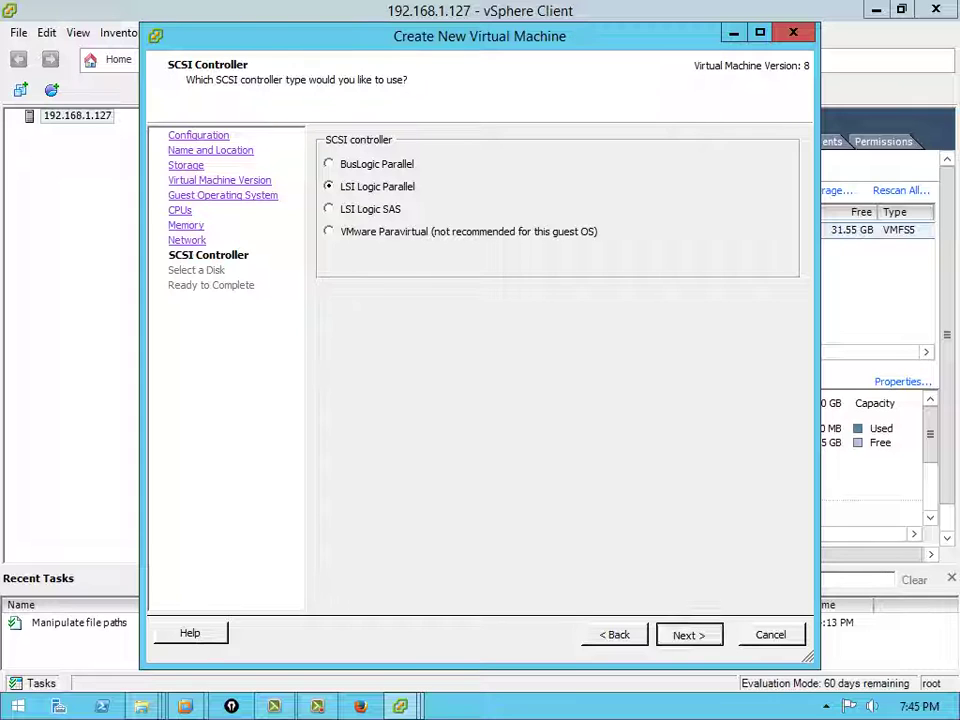
key(Return)
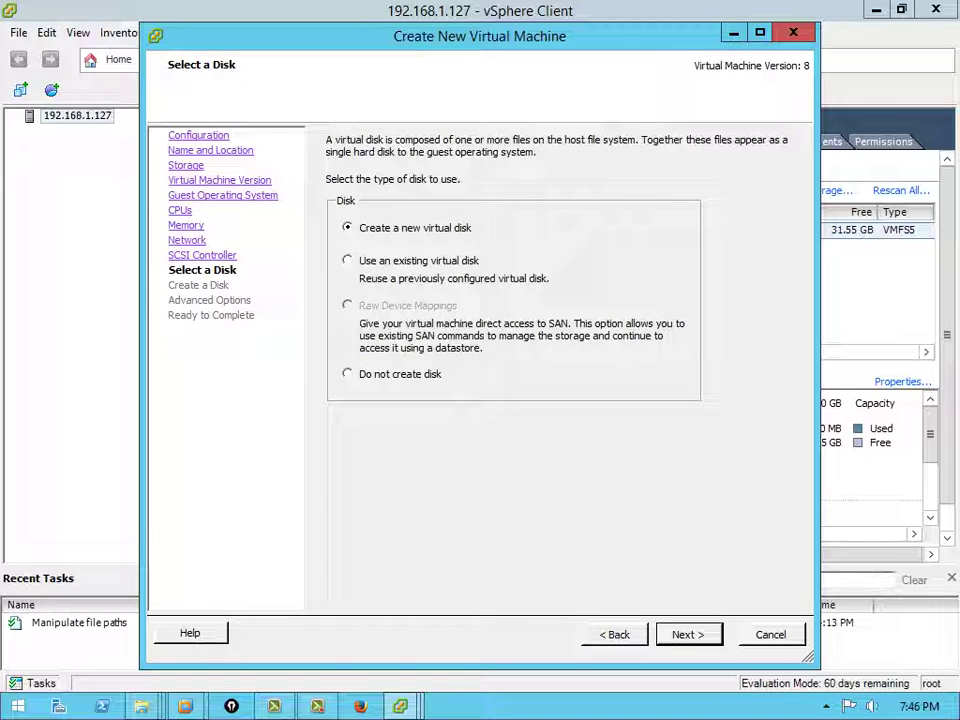
key(Return)
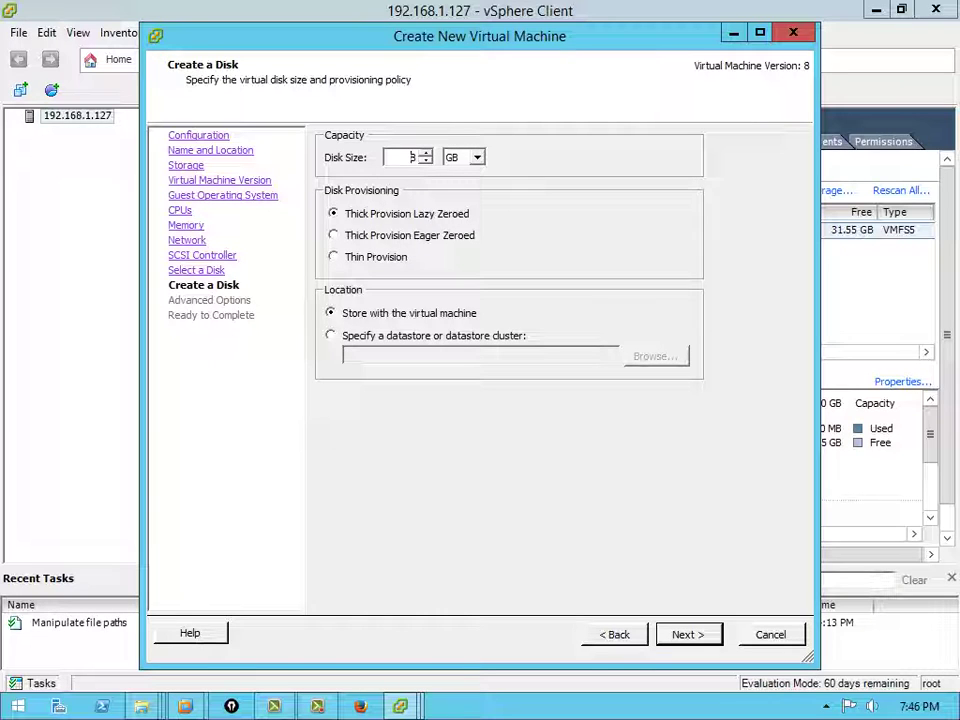
click(333, 256)
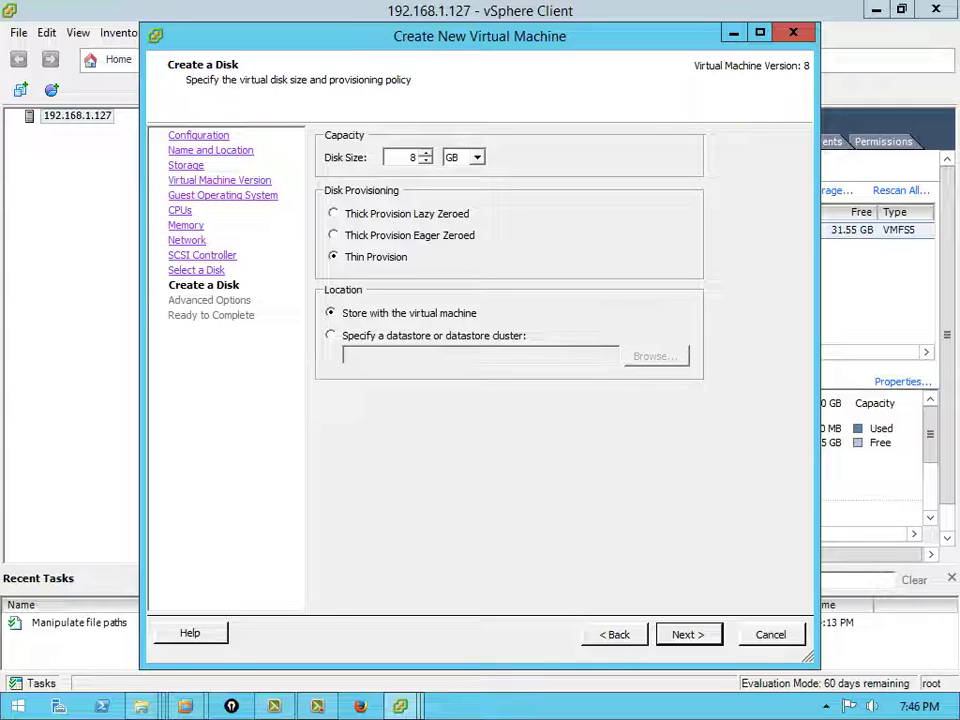
key(Return)
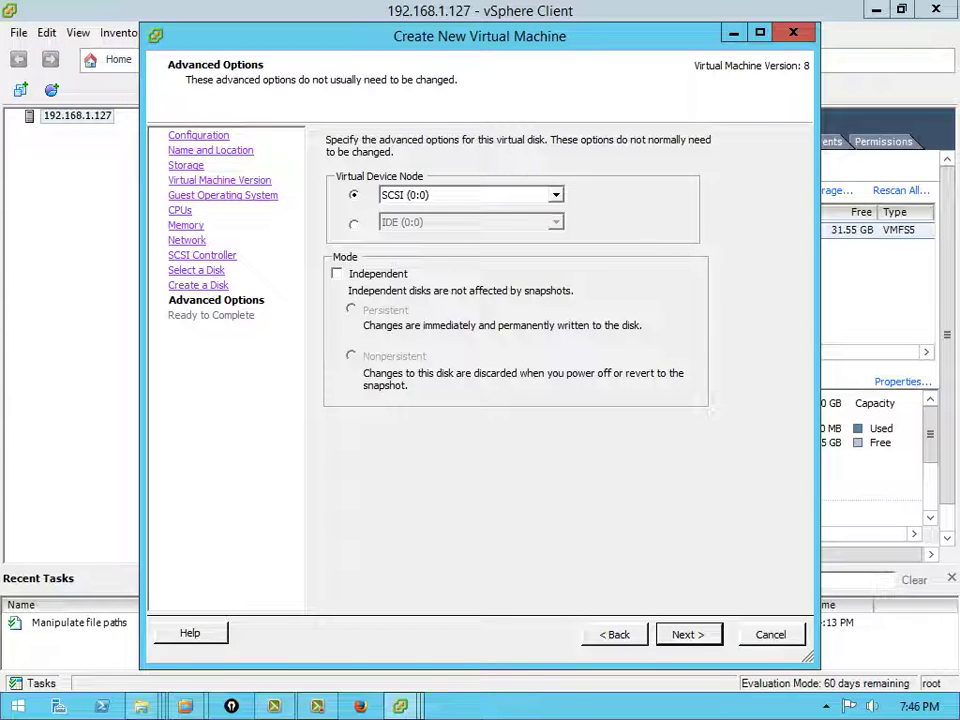
key(Return)
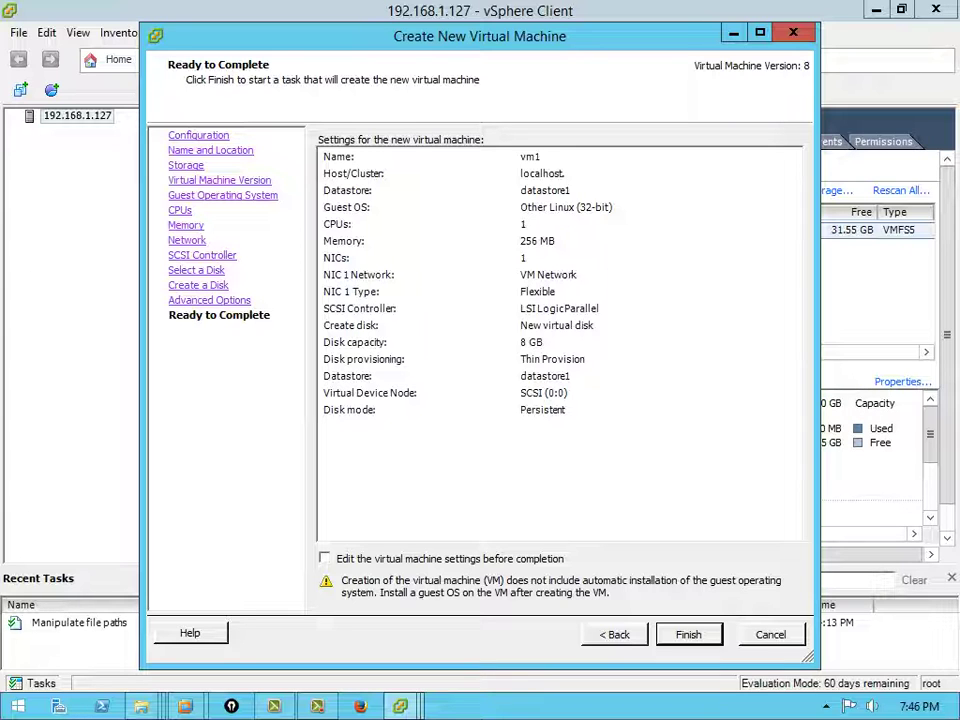
Finish creating vm1 and set its CD/DVD drive 1 to datastore ISO file dsl-4.4.10.iso on datastore1
key(Return)
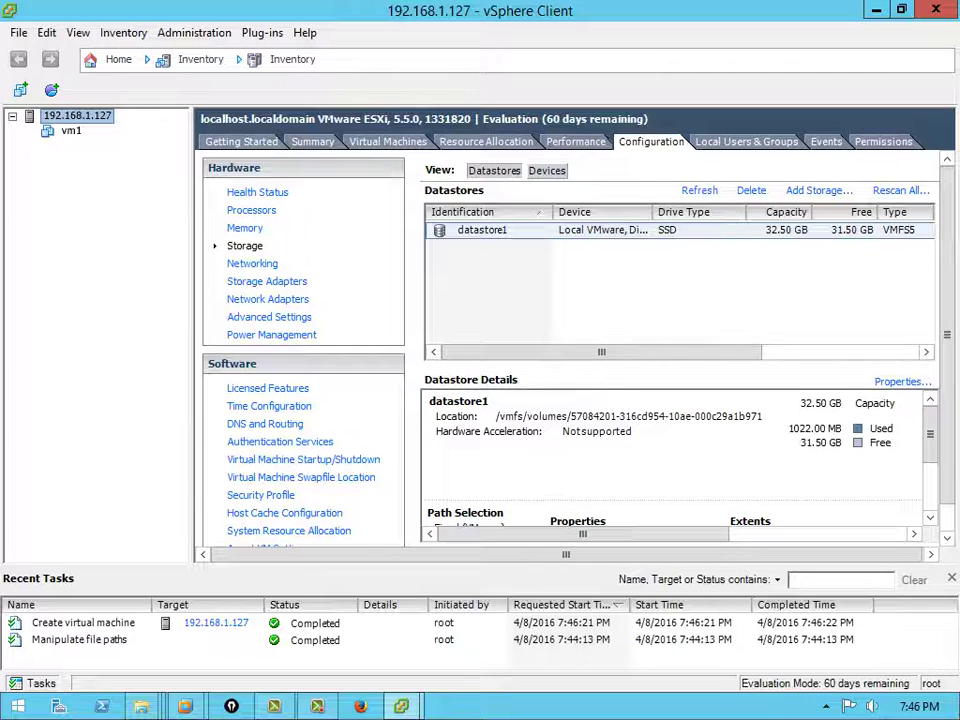
click(71, 131)
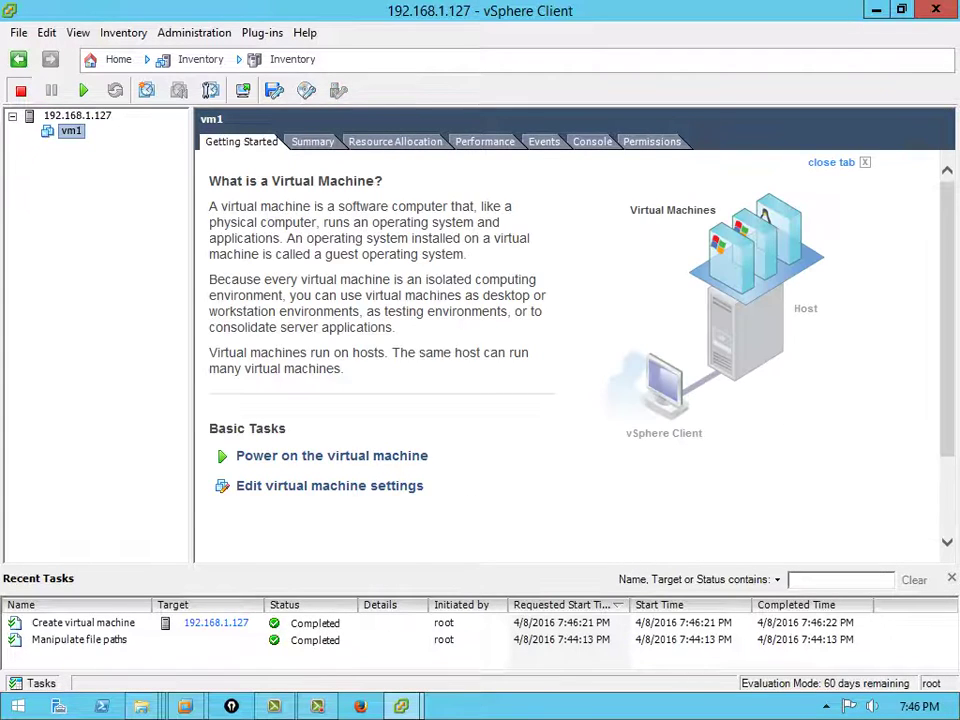
right_click(60, 129)
click(150, 242)
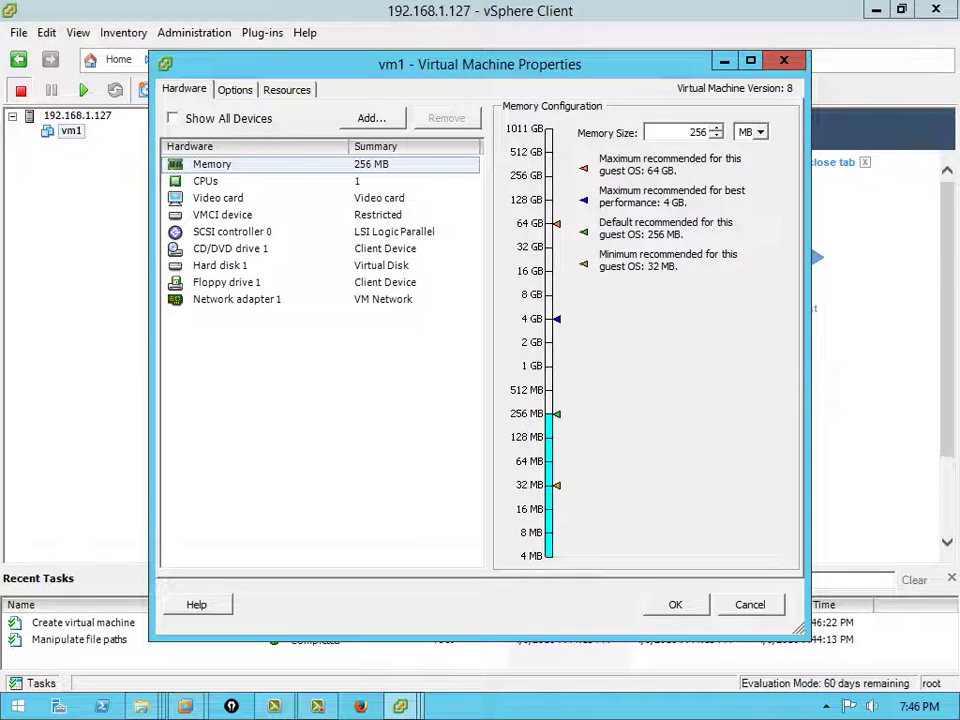
click(230, 248)
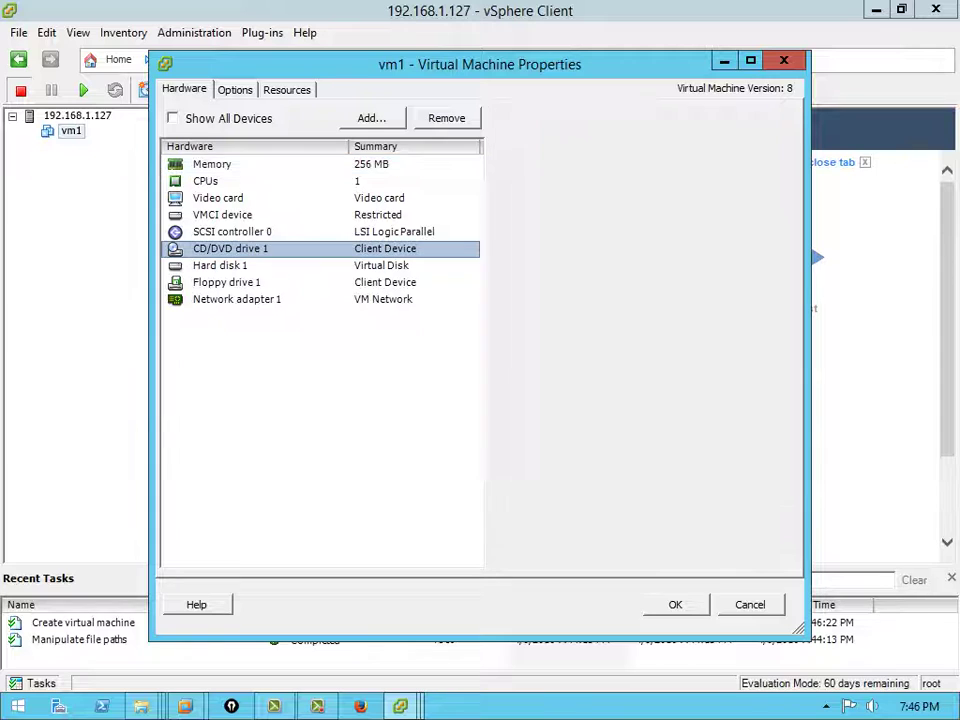
click(513, 321)
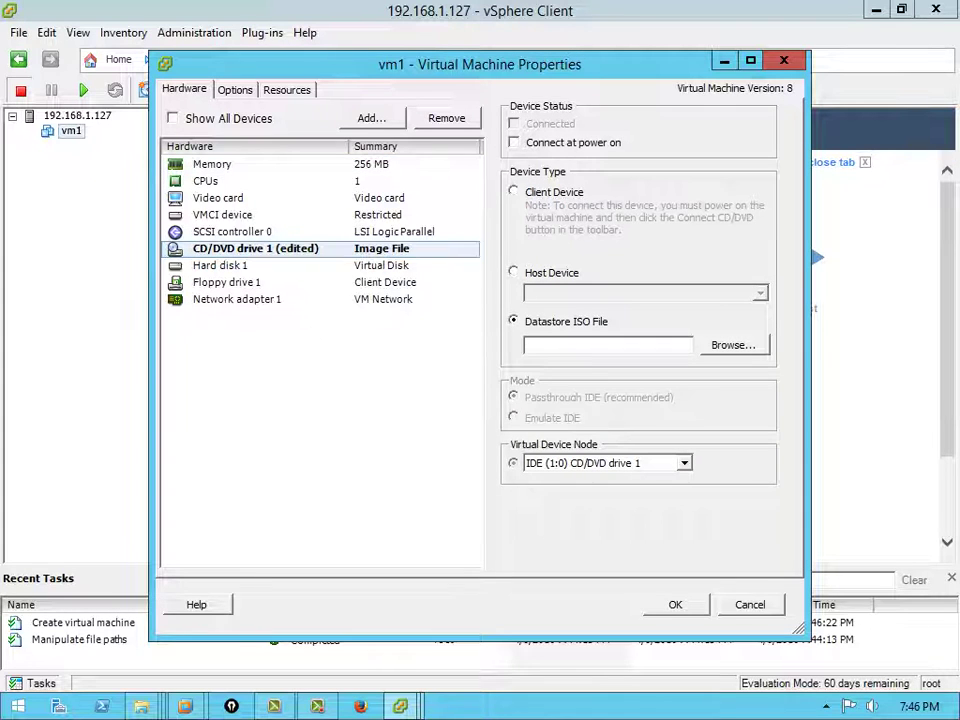
click(733, 344)
double_click(331, 281)
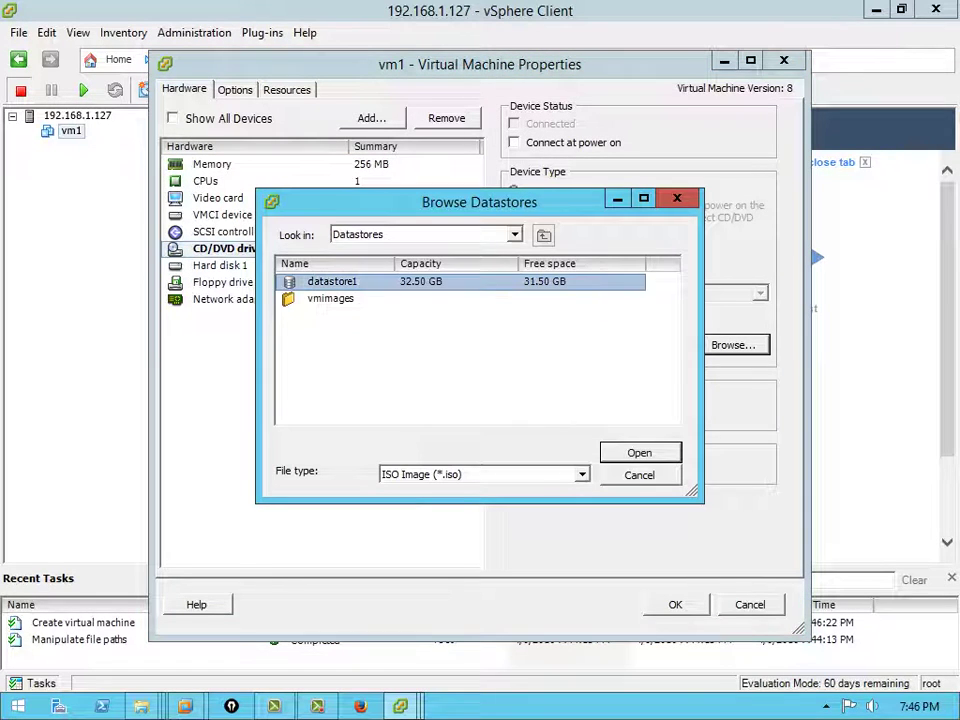
click(338, 315)
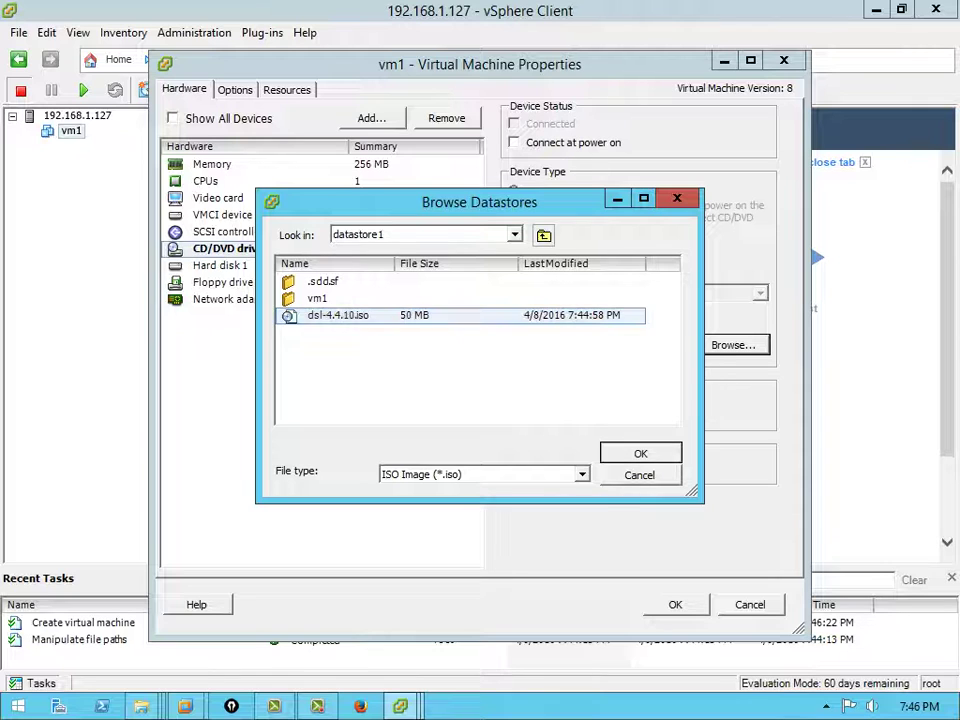
click(640, 453)
key(Return)
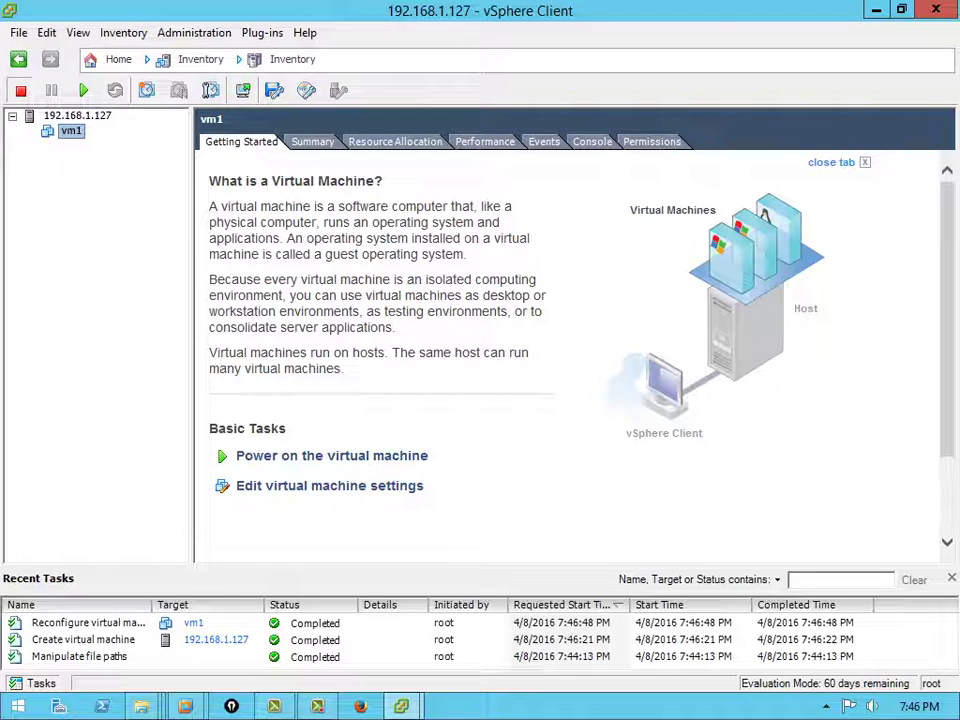
Power on vm1 from its right-click Power menu
right_click(72, 130)
mouse_move(121, 141)
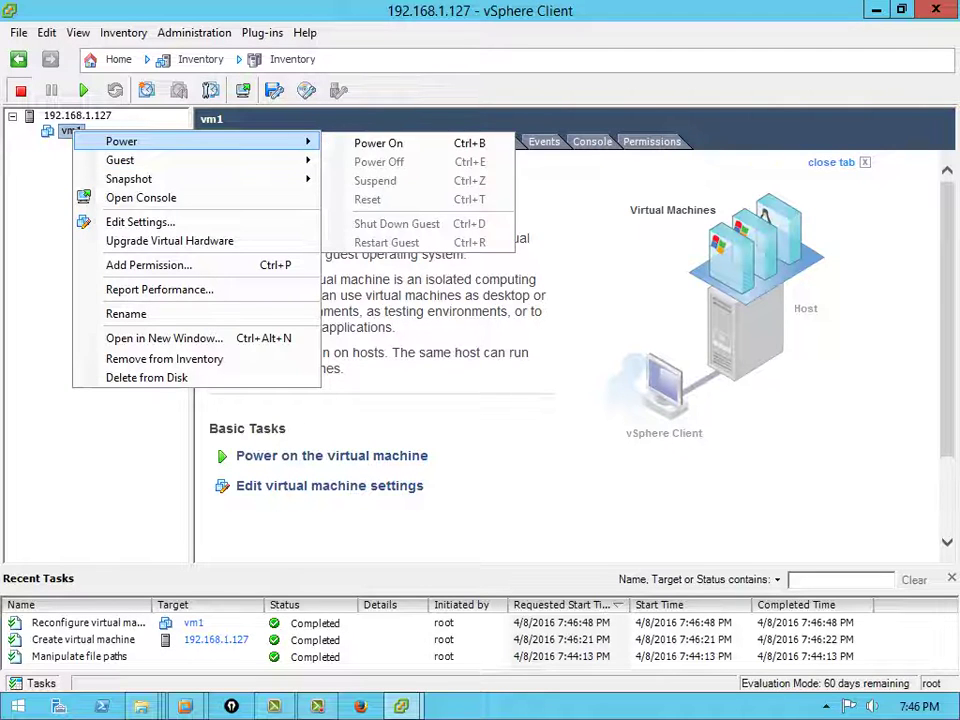
click(360, 141)
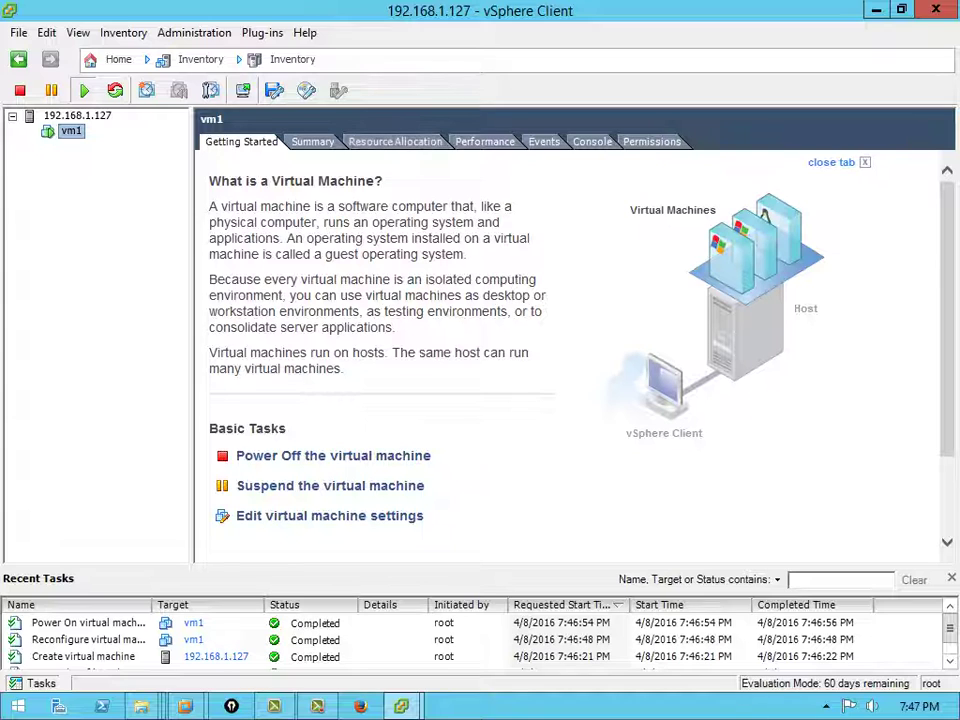
right_click(66, 131)
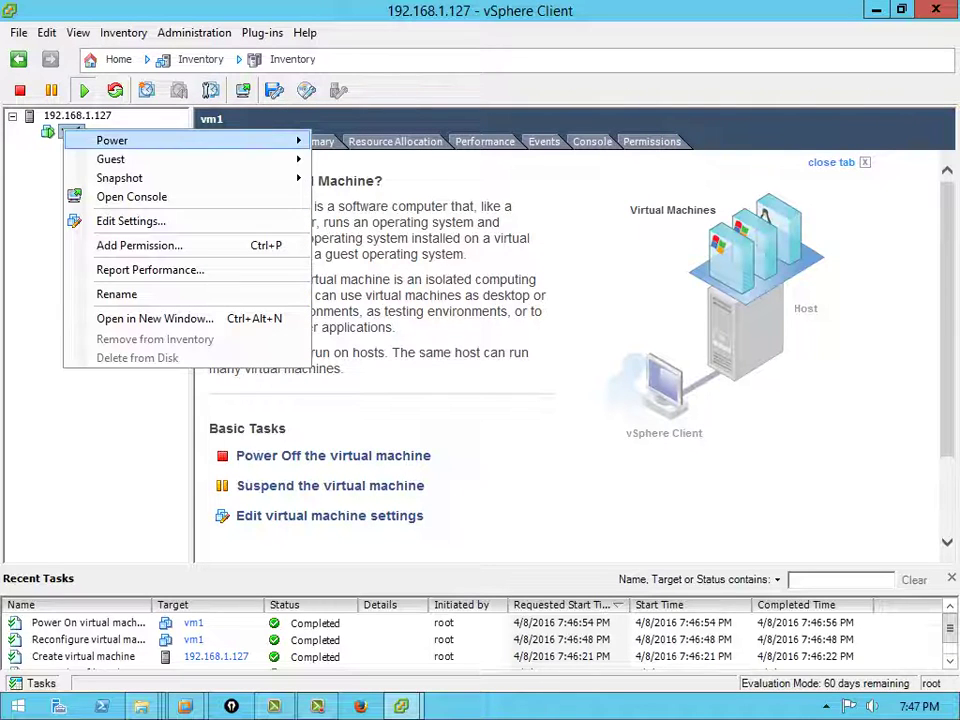
mouse_move(66, 132)
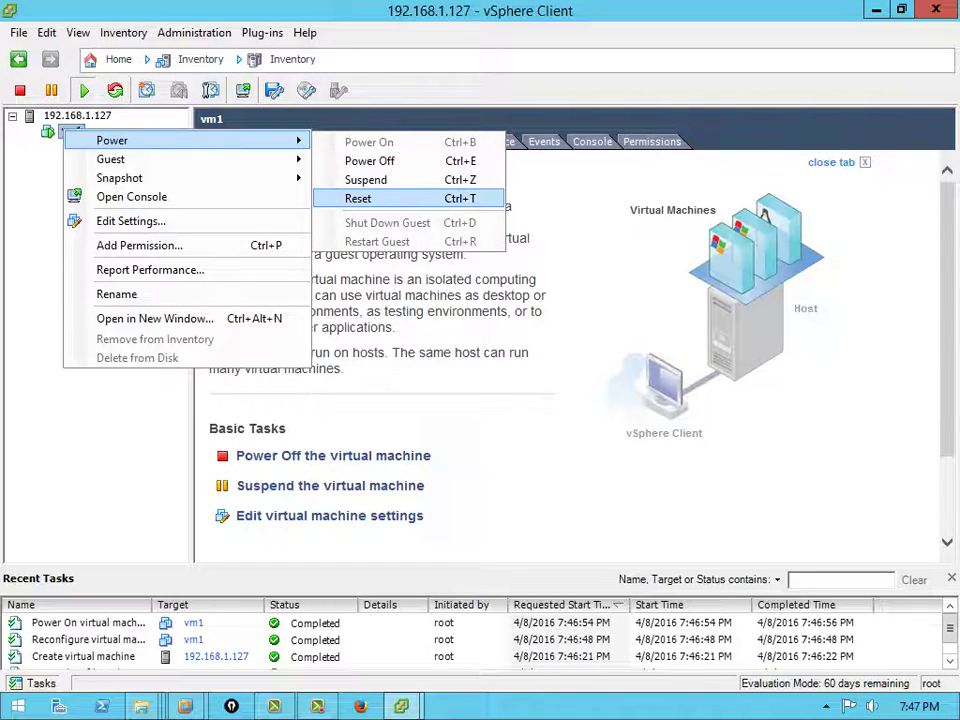
key(Escape)
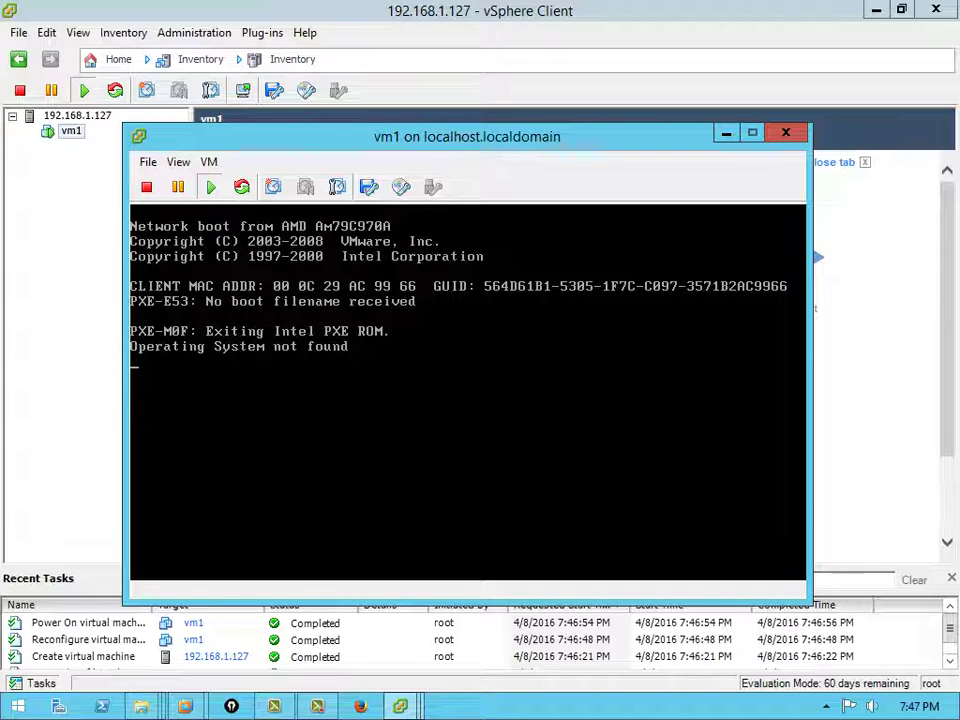
Tick Connected and Connect at power on for vm1's CD/DVD drive 1 and save the settings
click(70, 131)
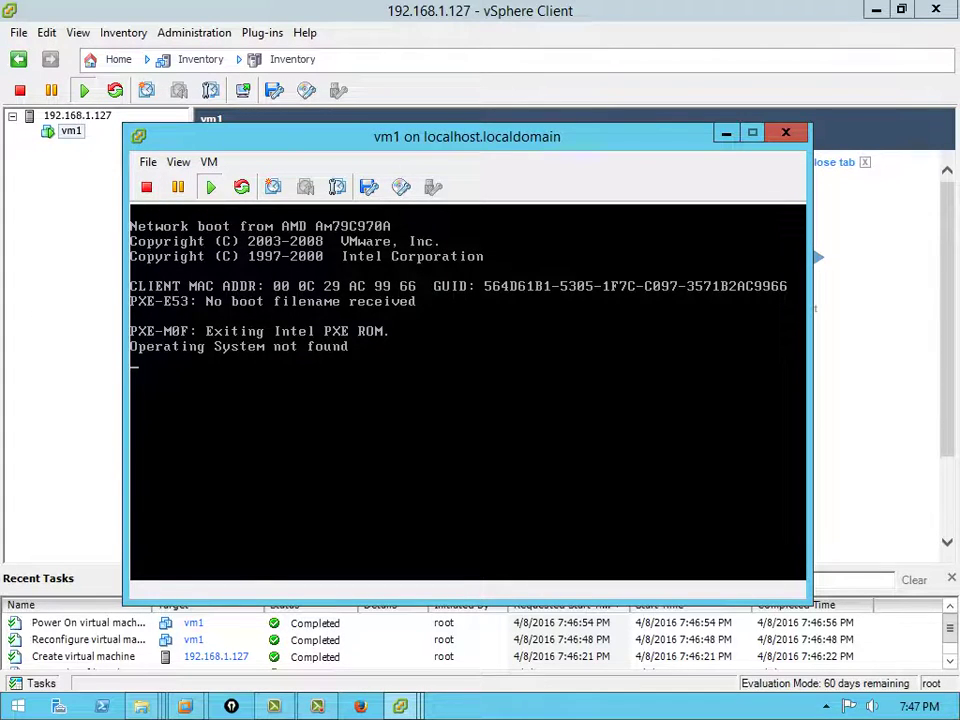
right_click(70, 131)
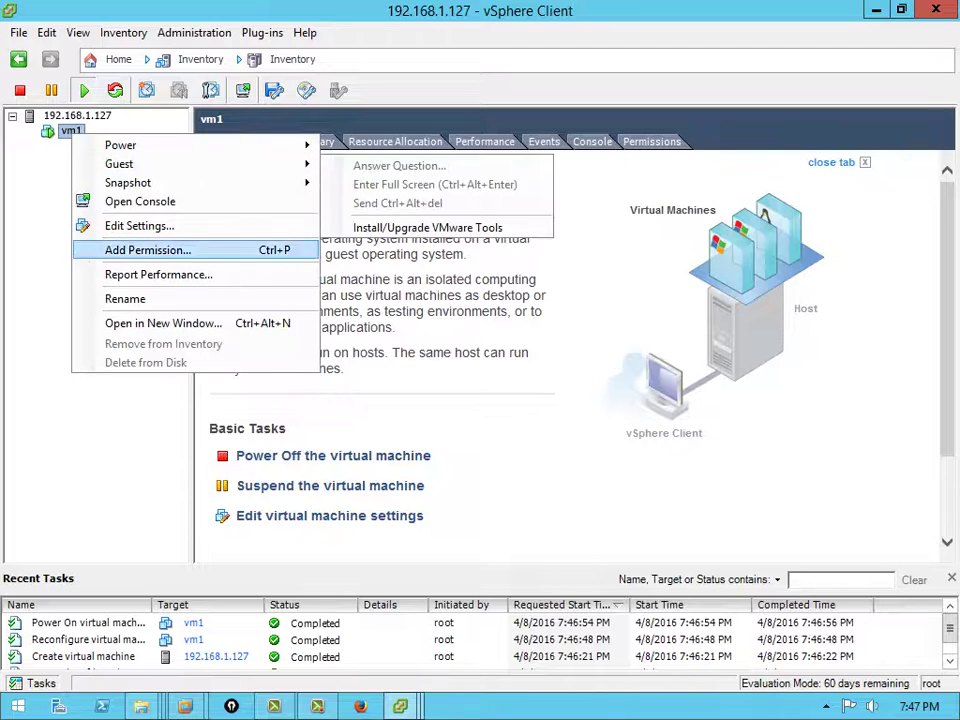
key(Escape)
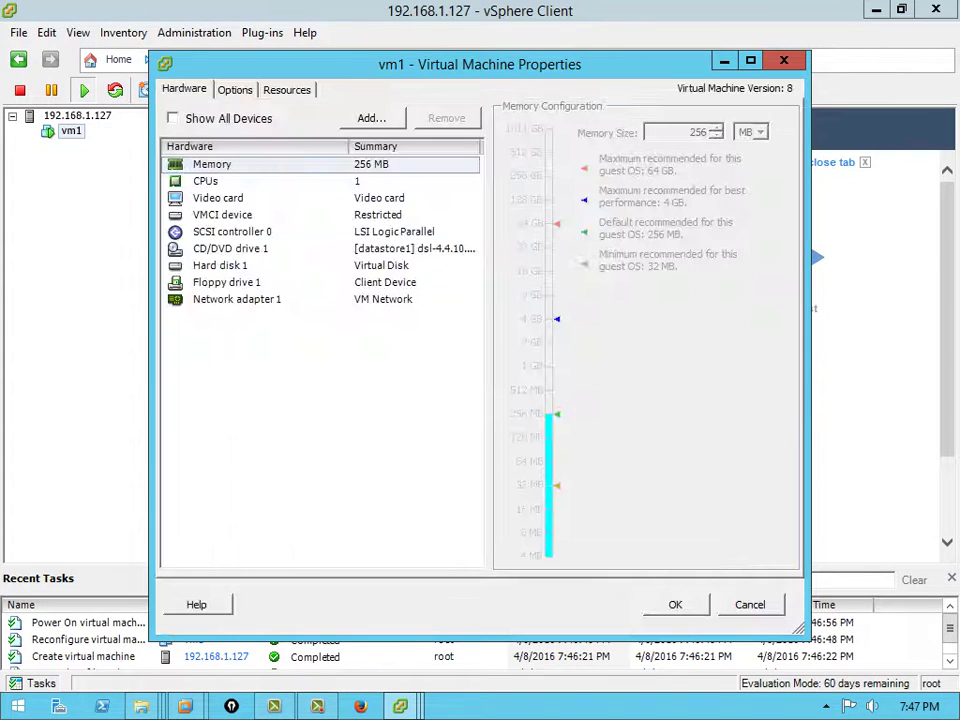
click(230, 248)
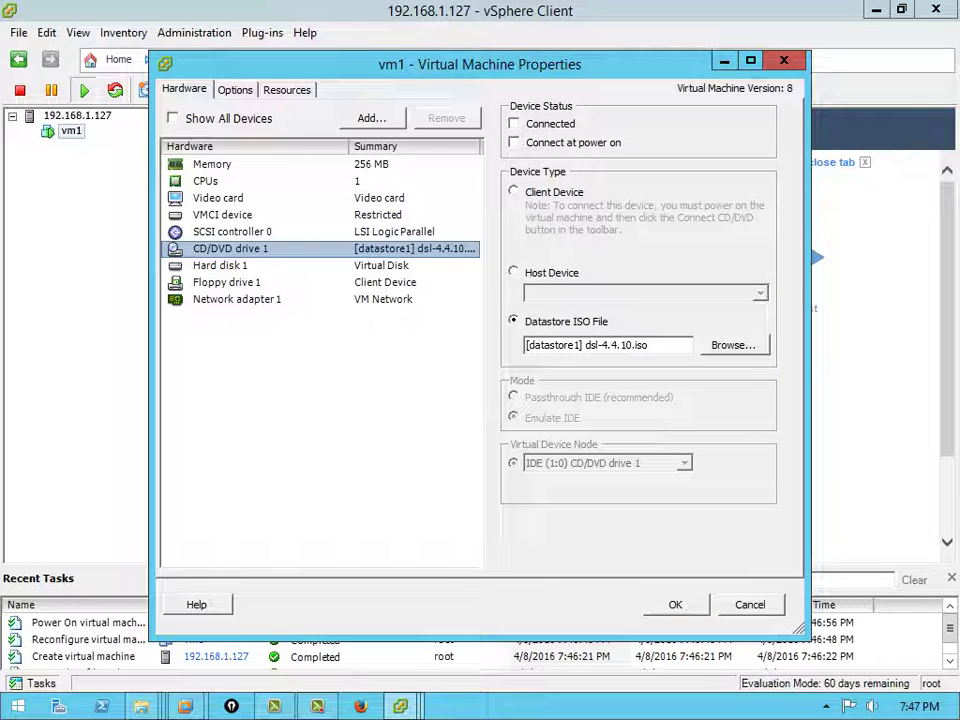
click(514, 142)
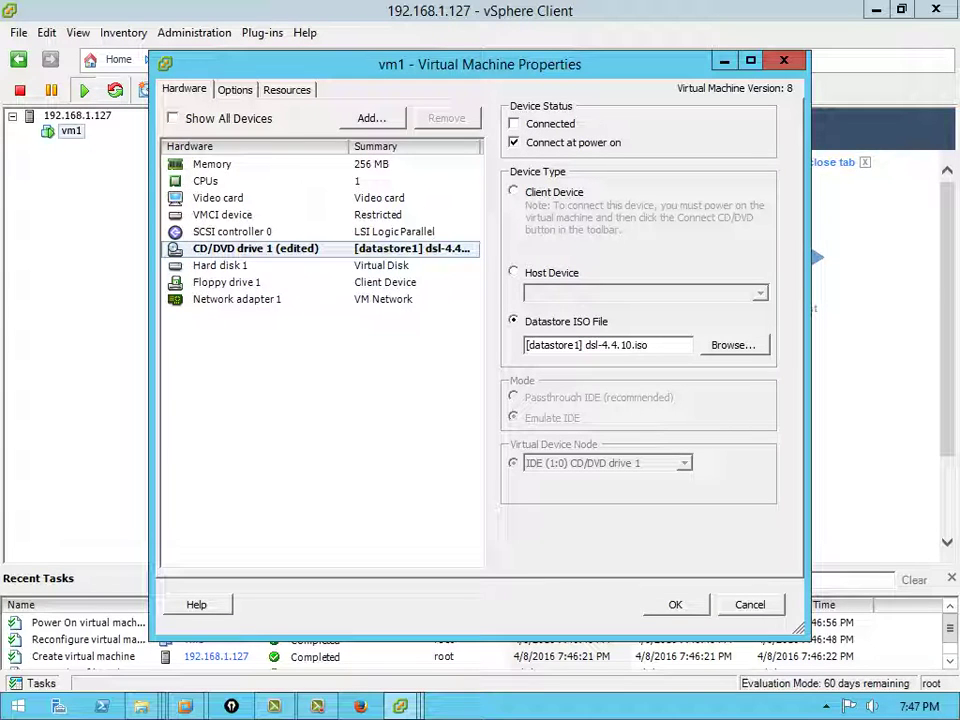
click(514, 123)
click(675, 604)
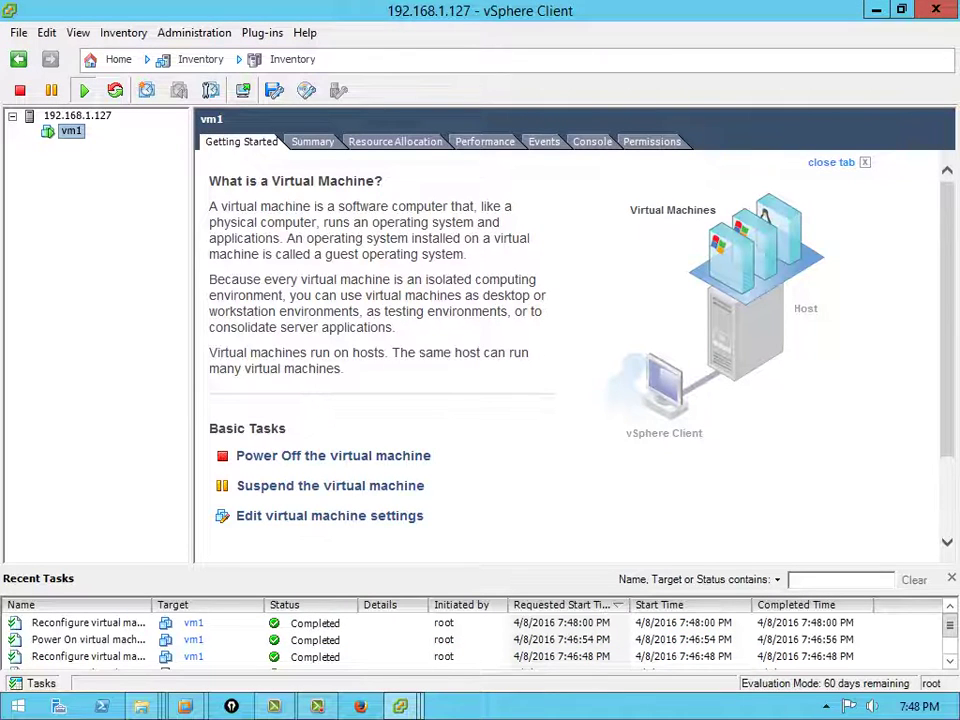
Reset vm1 via Power > Reset and confirm so it restarts from the DSL ISO
right_click(70, 130)
mouse_move(160, 138)
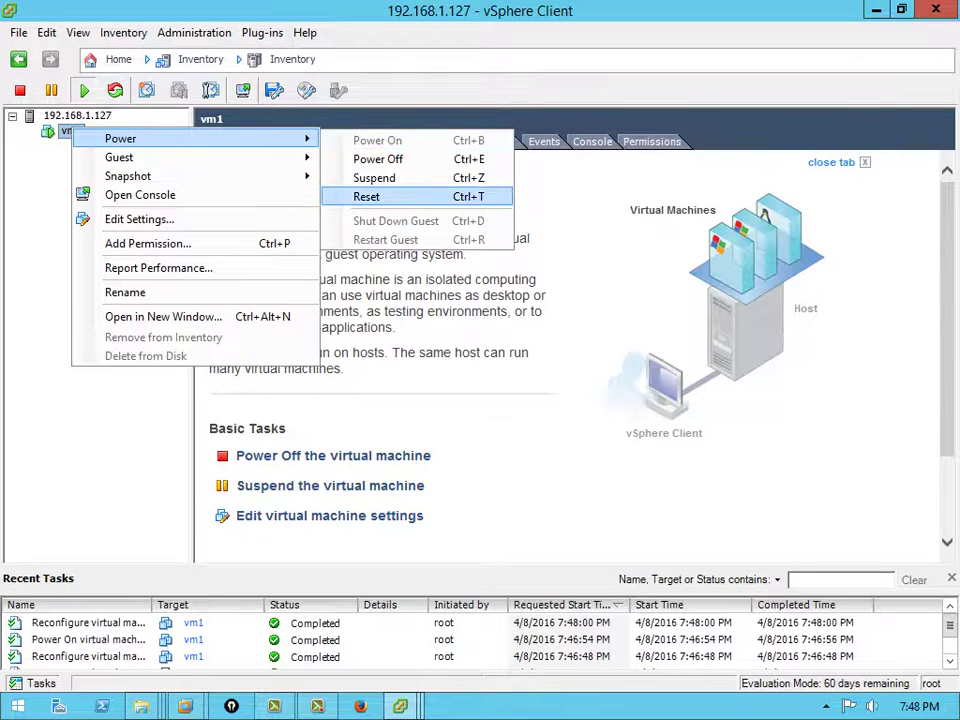
click(366, 196)
click(470, 420)
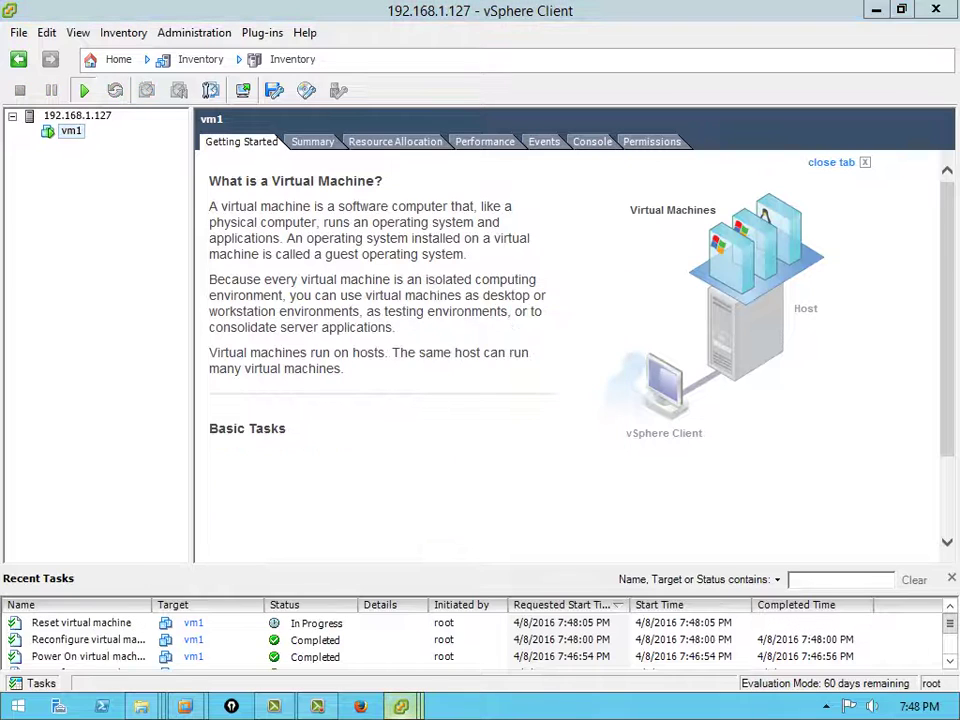
In the vm1 console, take keyboard control and press Enter at the DSL boot: prompt
mouse_move(400, 706)
click(615, 600)
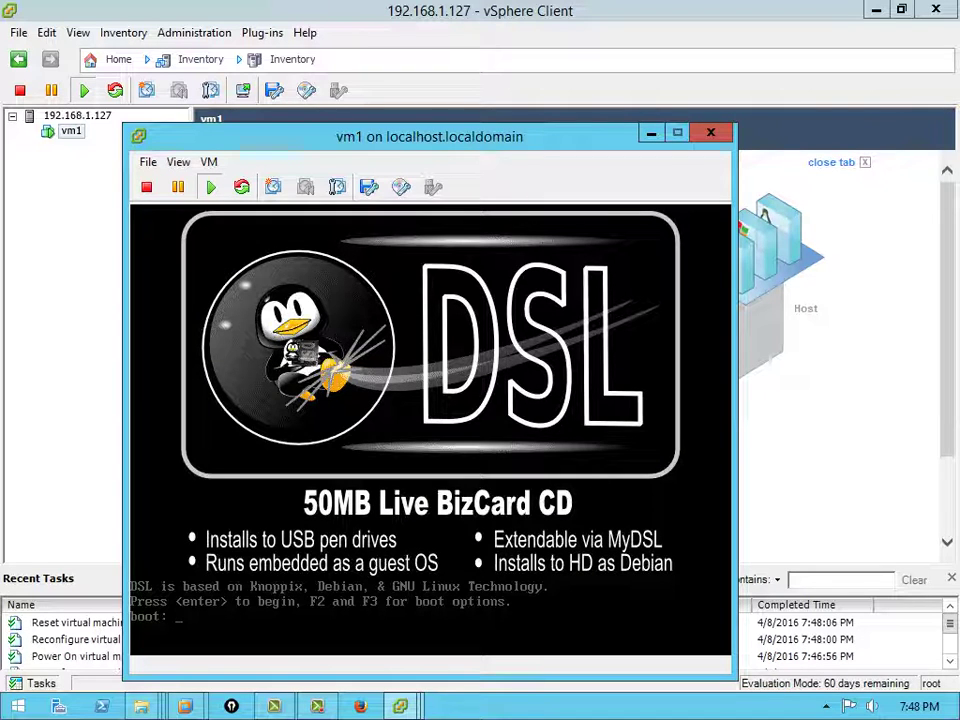
click(430, 430)
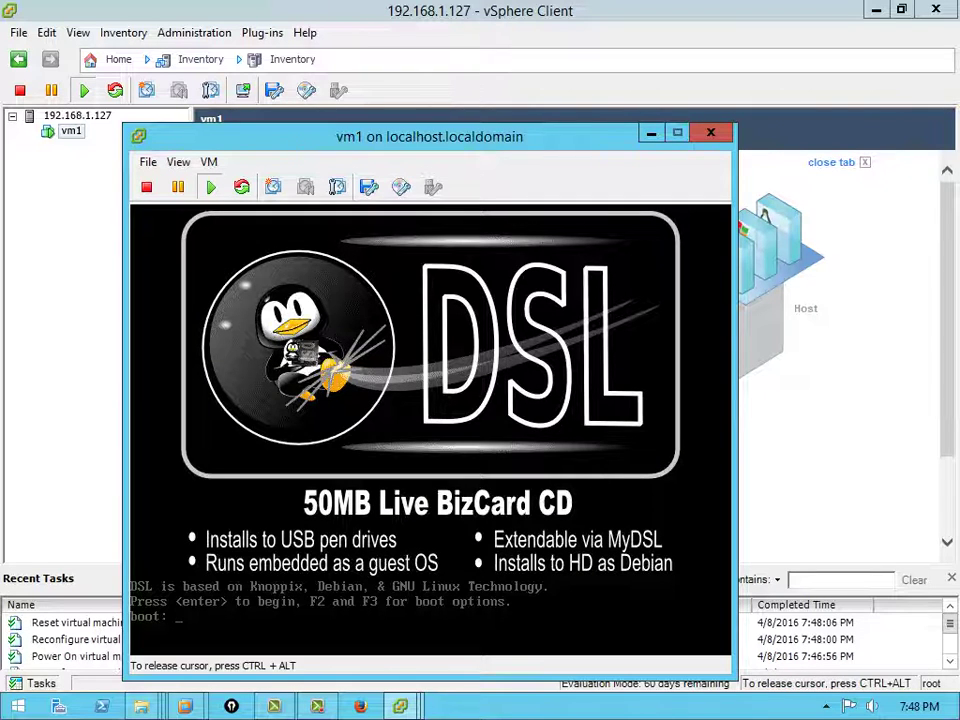
key(Return)
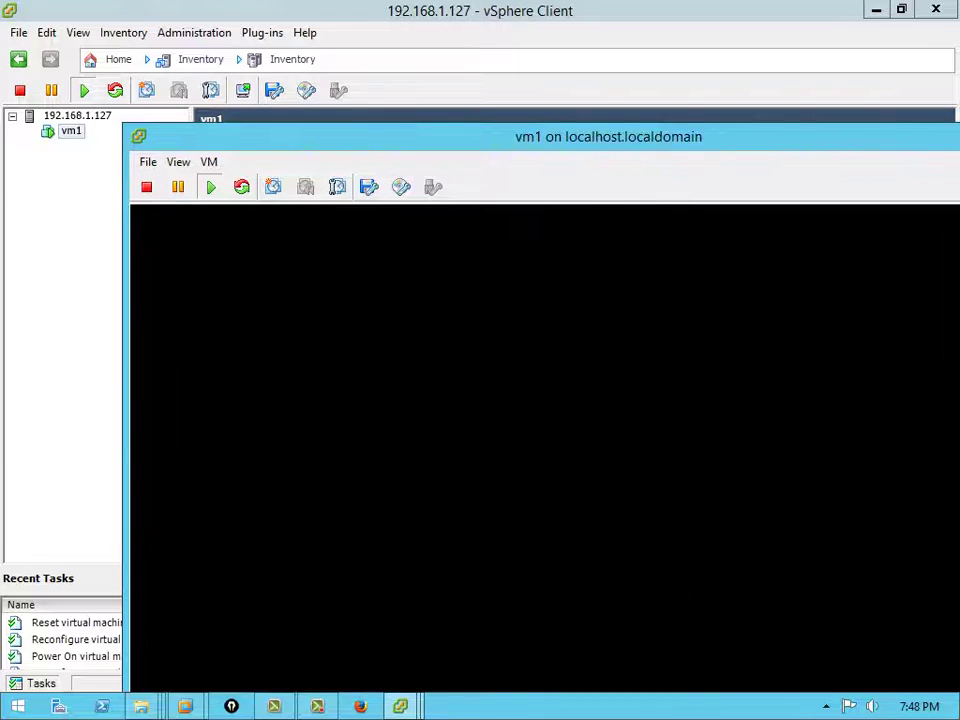